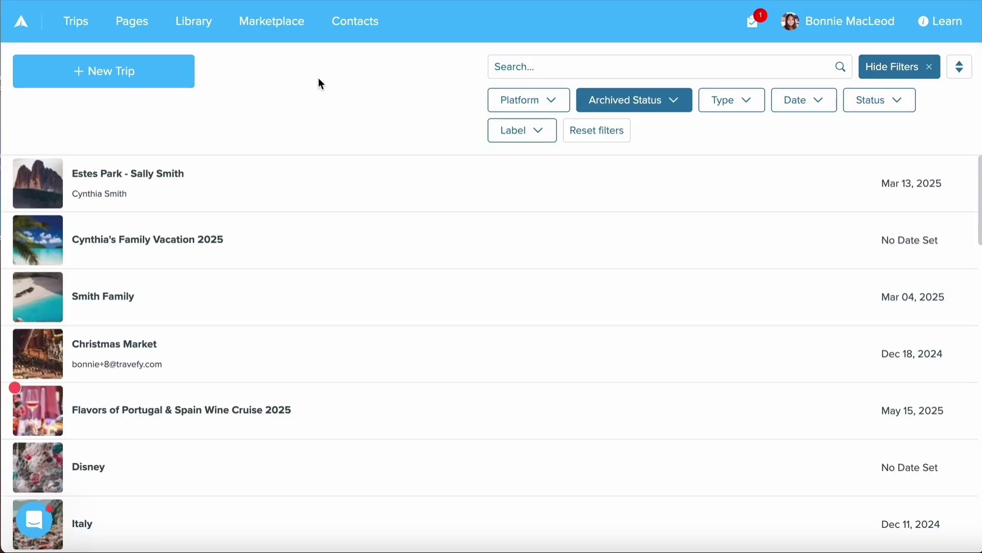
Go to a client contact's Tasks tab from Contacts and bring up the Add options.
{"action": "left_click", "coordinate": [355, 21]}
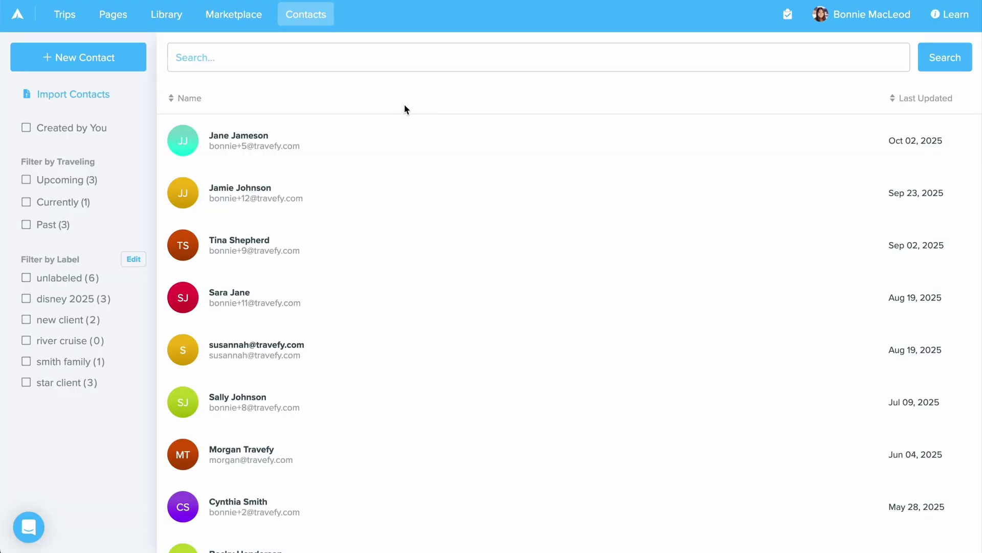
{"action": "left_click", "coordinate": [240, 503]}
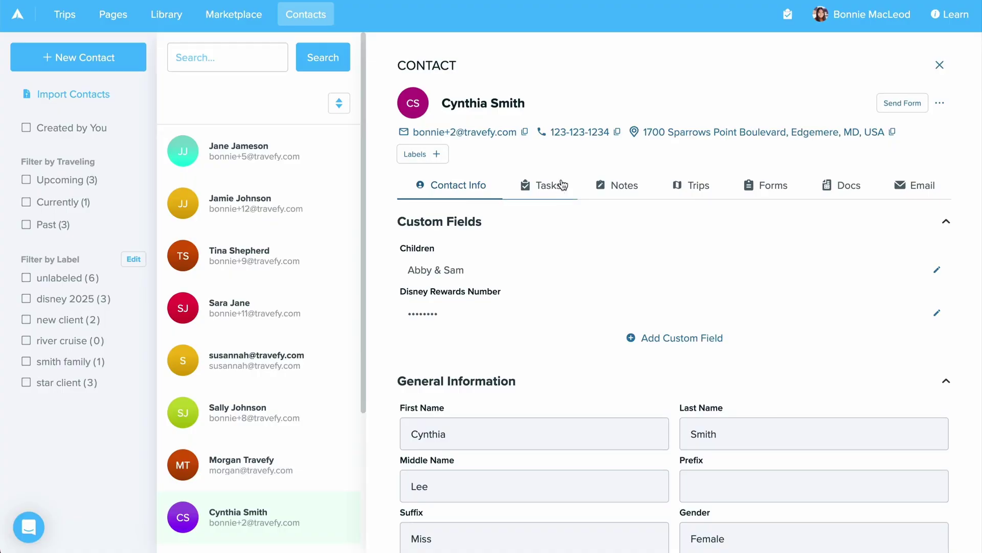
{"action": "left_click", "coordinate": [547, 186]}
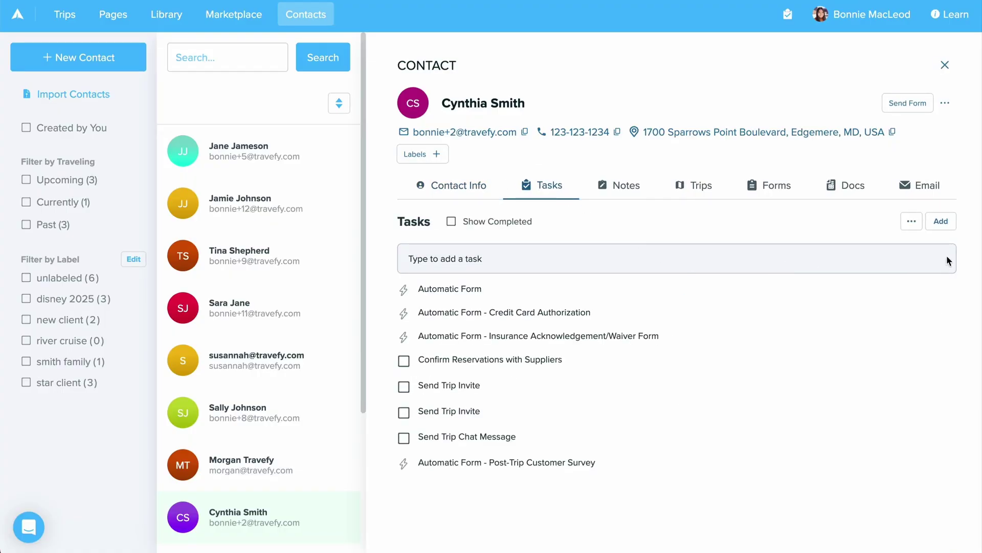
{"action": "left_click", "coordinate": [946, 229]}
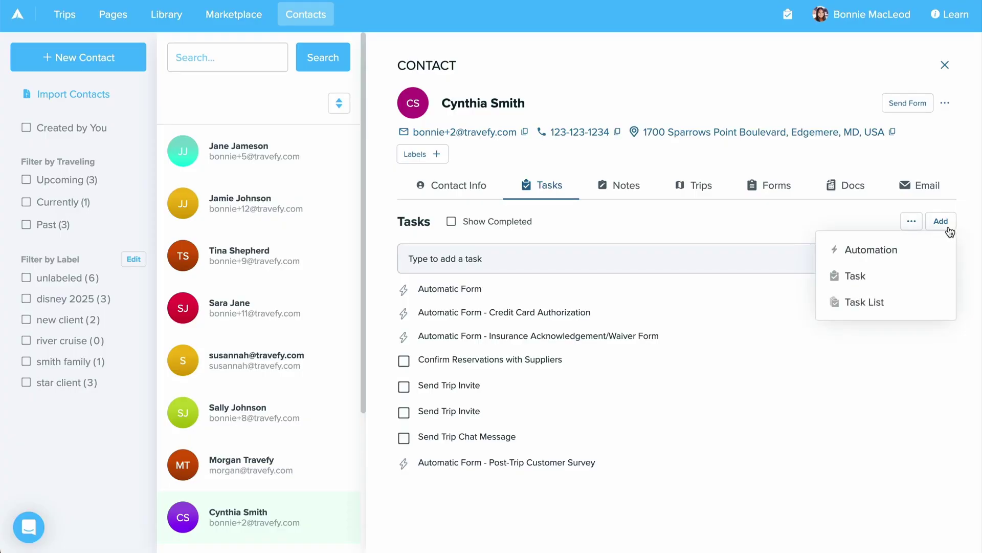
Add a plain task for the contact named 'Schedule Consultation'.
{"action": "left_click", "coordinate": [910, 277]}
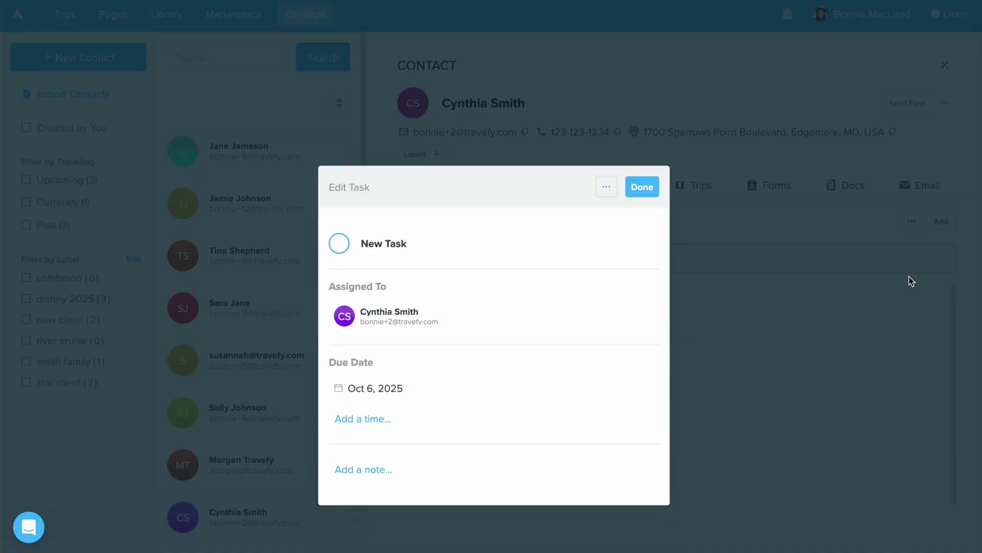
{"action": "left_click", "coordinate": [449, 185]}
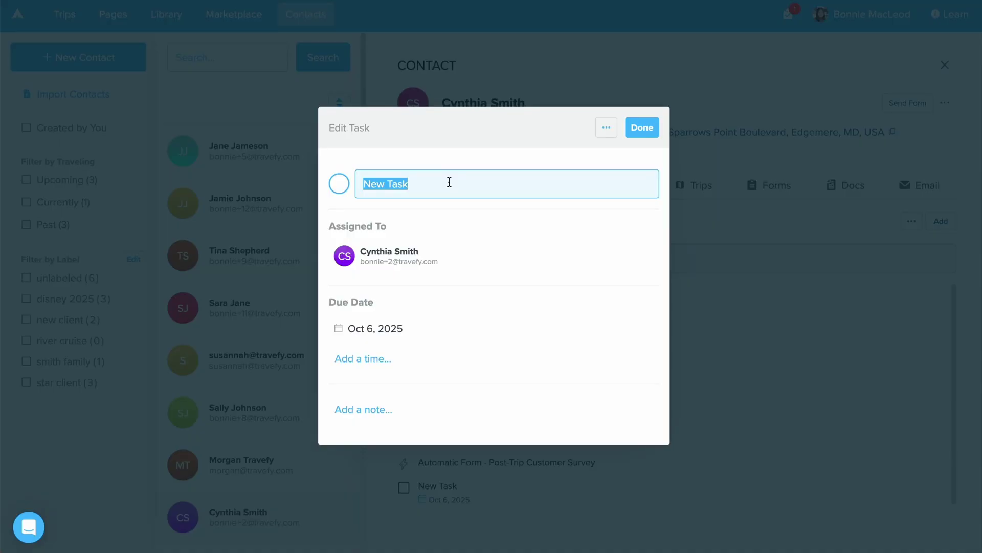
{"action": "type", "text": "Schedule Cons"}
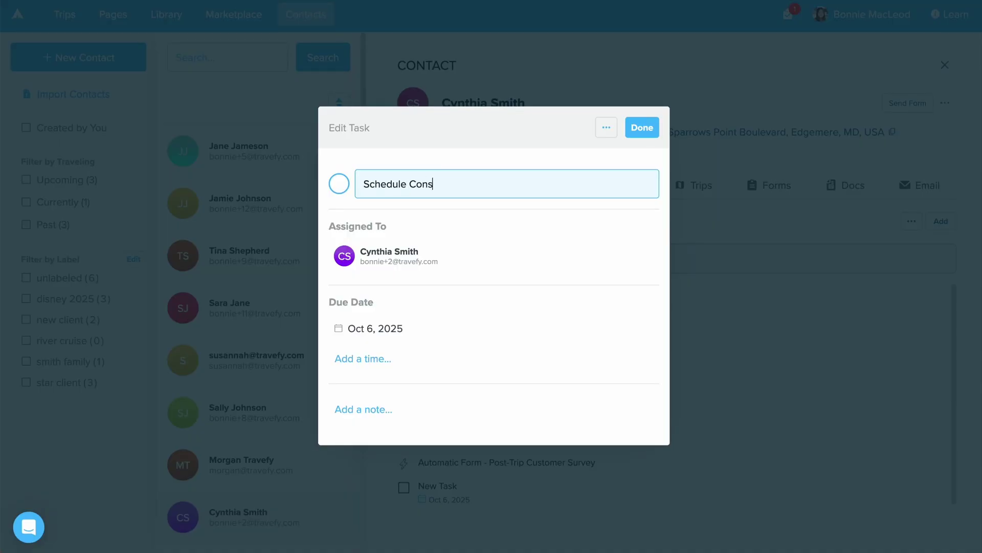
{"action": "type", "text": "ultation"}
Set the task due Oct 10, 2025 at 10:00 AM, with the reminder on and a note box.
{"action": "left_click", "coordinate": [394, 331]}
{"action": "key", "text": "Escape"}
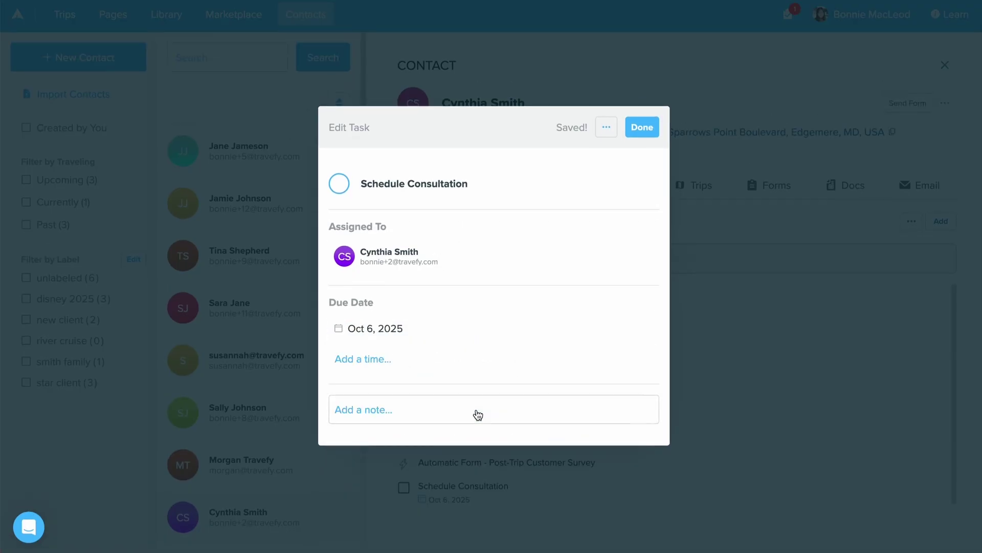
{"action": "left_click", "coordinate": [406, 360]}
{"action": "type", "text": "1"}
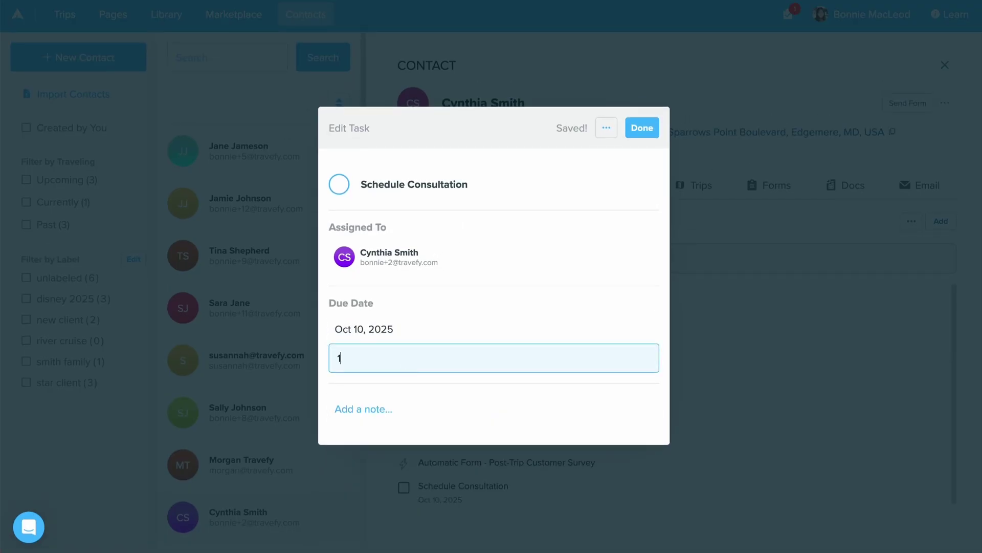
{"action": "type", "text": "0:00 AM"}
{"action": "left_click", "coordinate": [429, 387]}
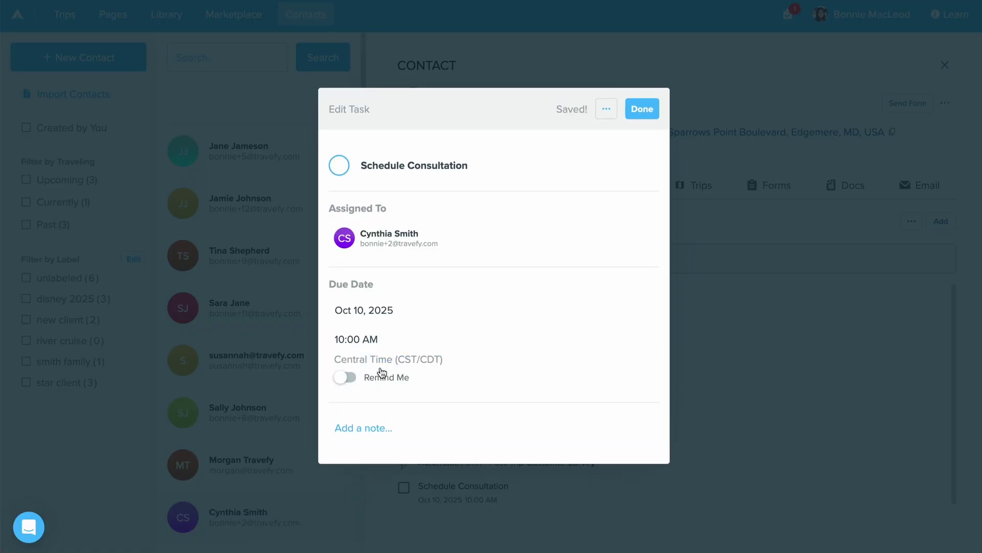
{"action": "left_click", "coordinate": [350, 377]}
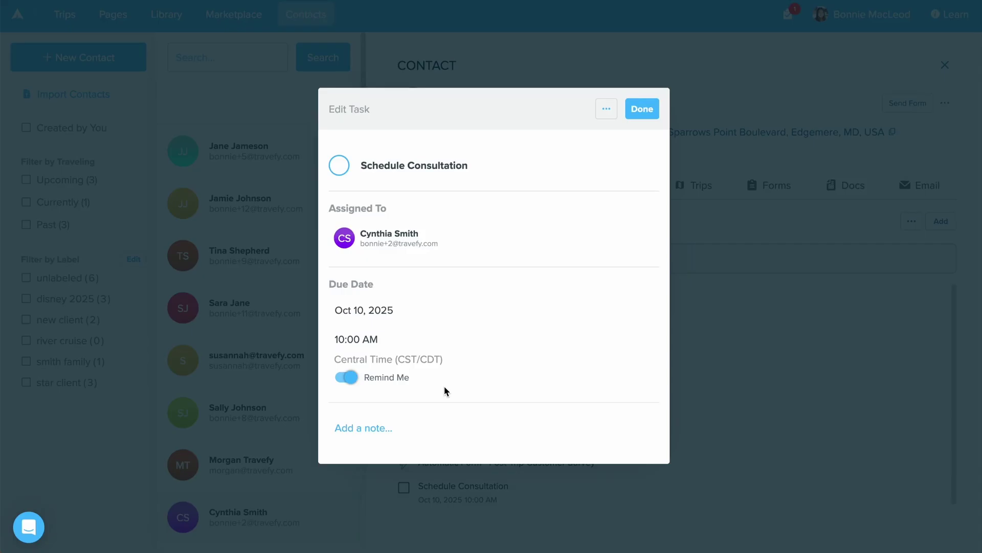
{"action": "left_click", "coordinate": [379, 428]}
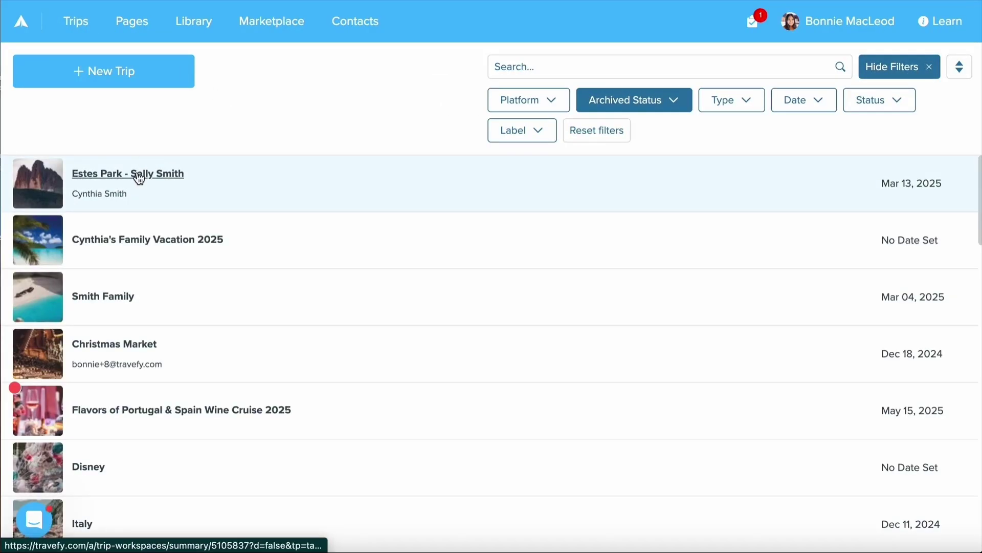
Bring up the Estes Park trip's Tasks and Automations with its Add menu.
{"action": "left_click", "coordinate": [138, 178]}
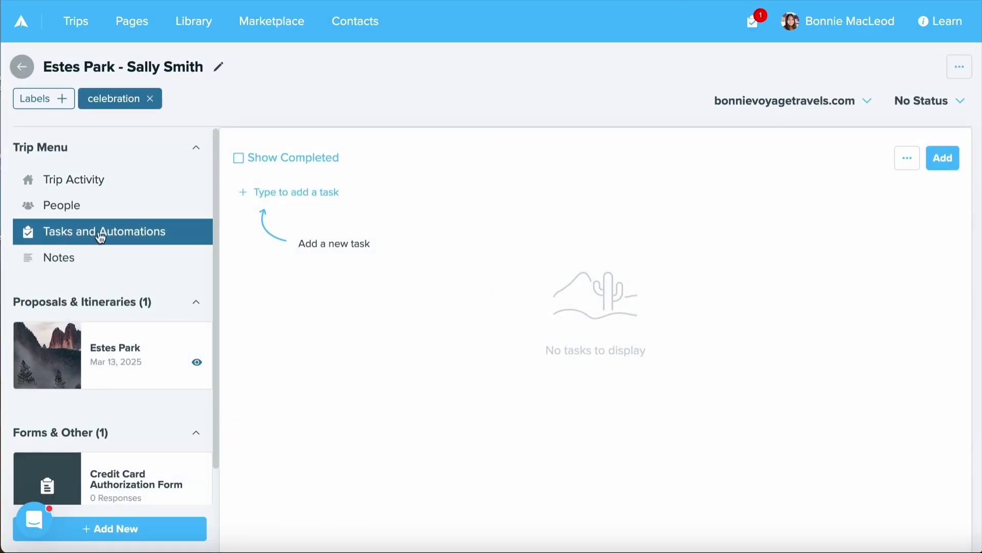
{"action": "left_click", "coordinate": [930, 166]}
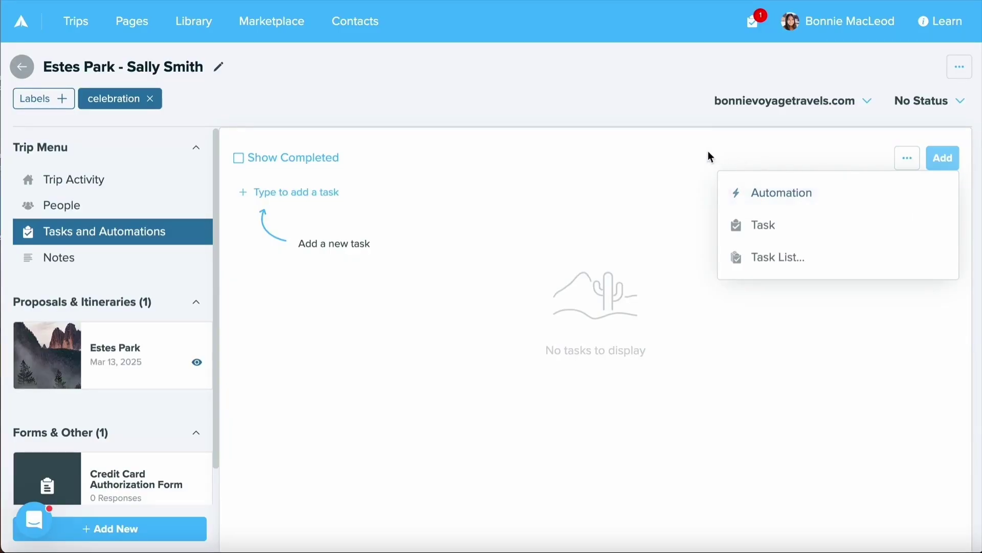
{"action": "left_click", "coordinate": [753, 23]}
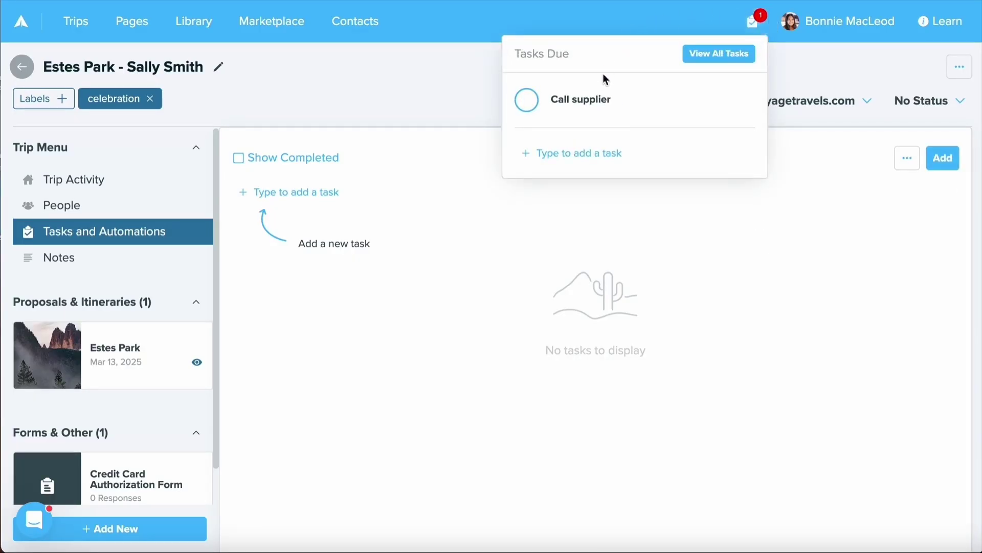
{"action": "left_click", "coordinate": [596, 111]}
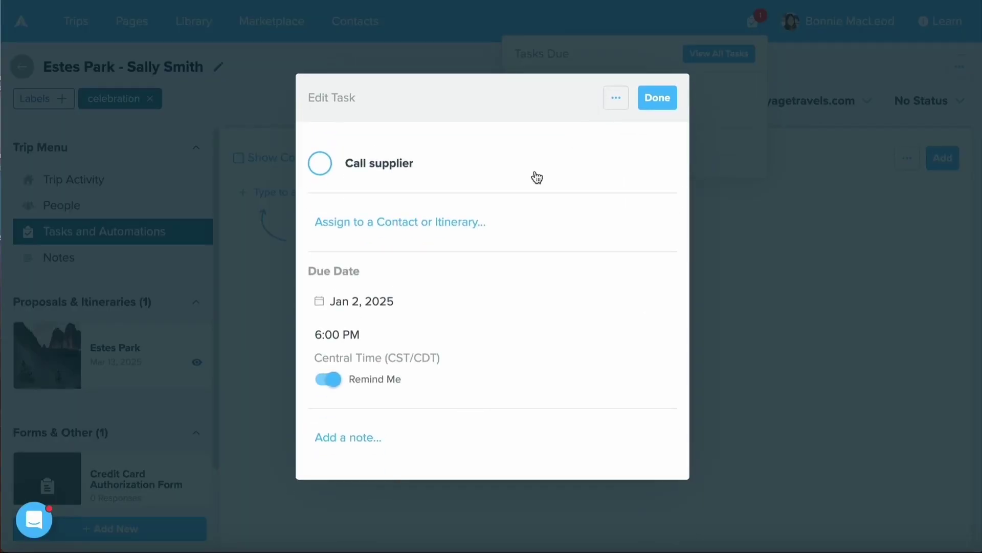
{"action": "left_click", "coordinate": [665, 97]}
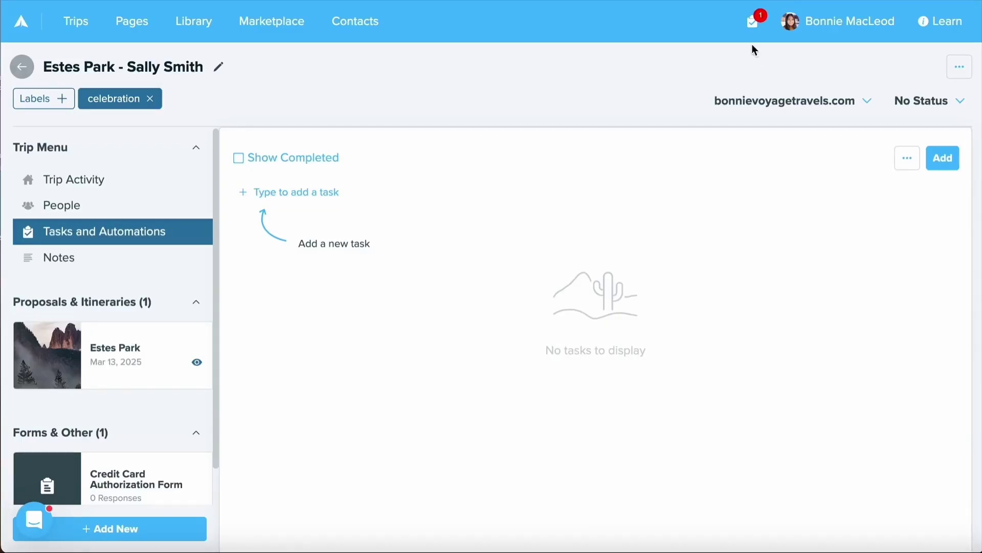
{"action": "left_click", "coordinate": [751, 24]}
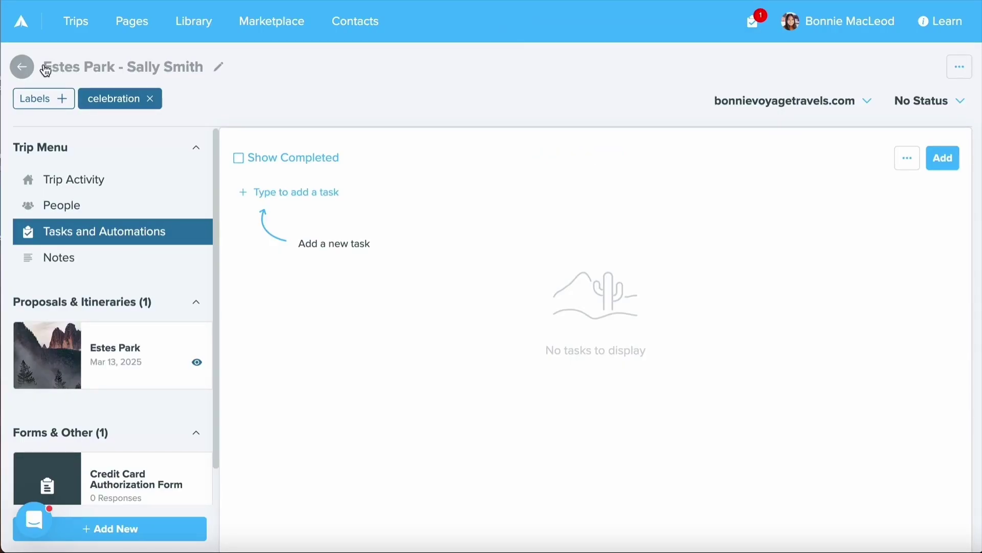
{"action": "left_click", "coordinate": [342, 32]}
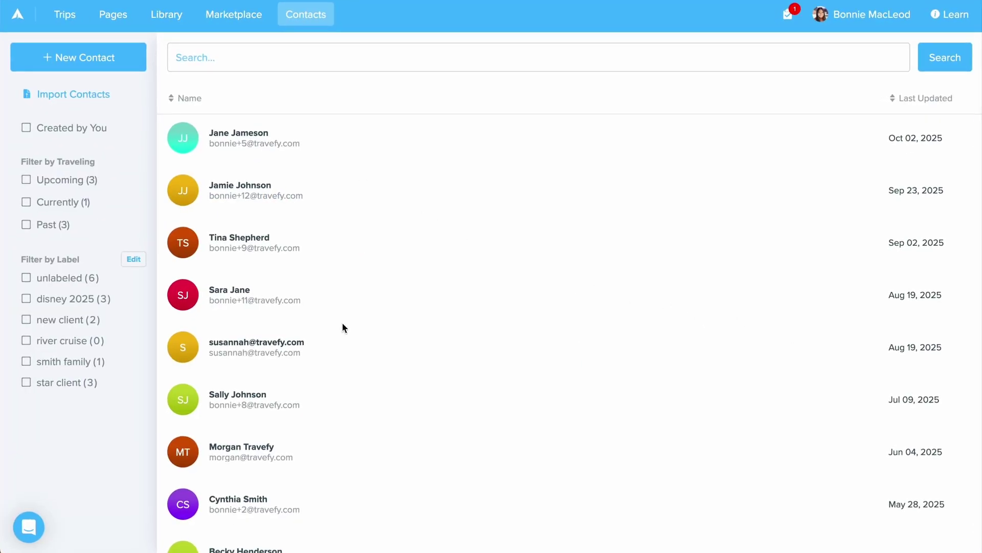
Add an automation to another client's tasks and list the automation types.
{"action": "left_click", "coordinate": [265, 397]}
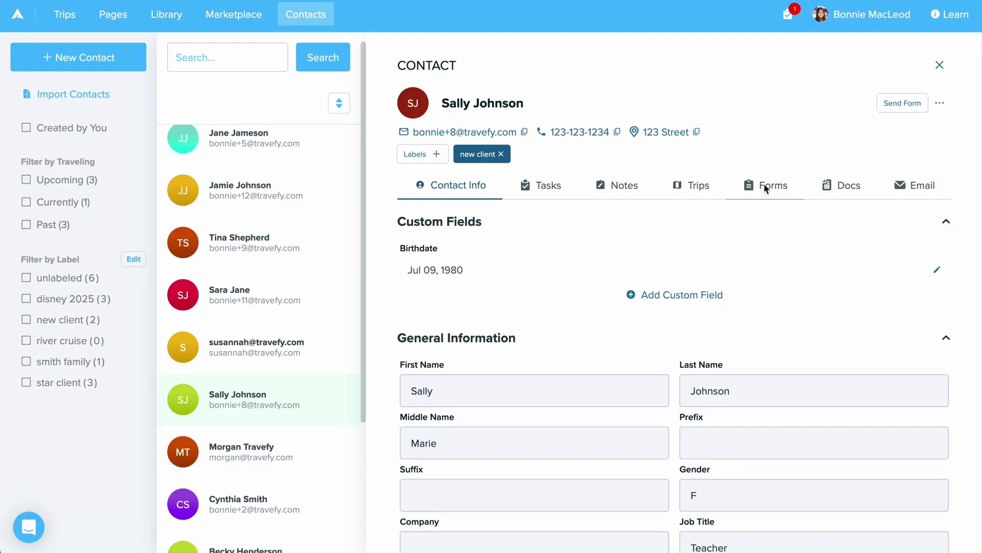
{"action": "left_click", "coordinate": [541, 185]}
{"action": "left_click", "coordinate": [939, 220]}
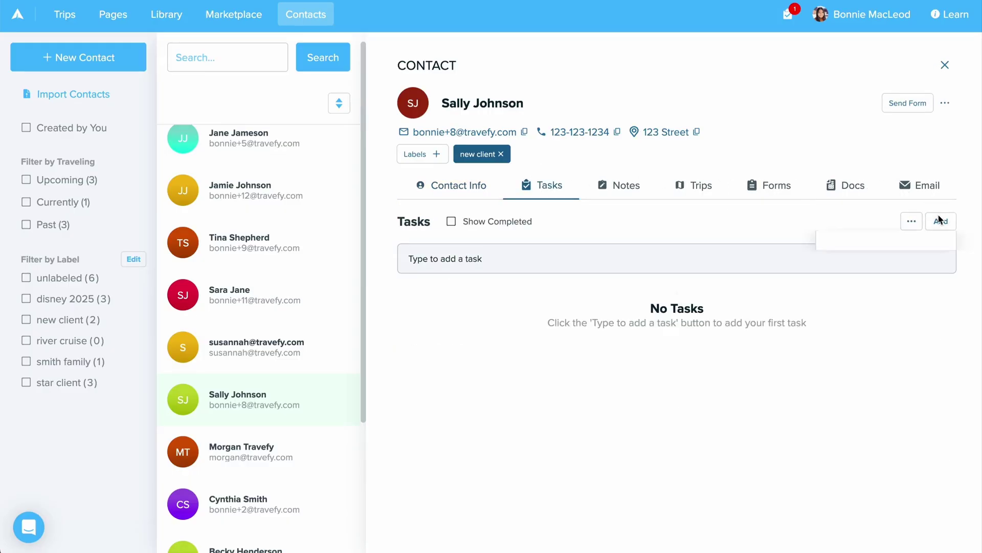
{"action": "left_click", "coordinate": [849, 248]}
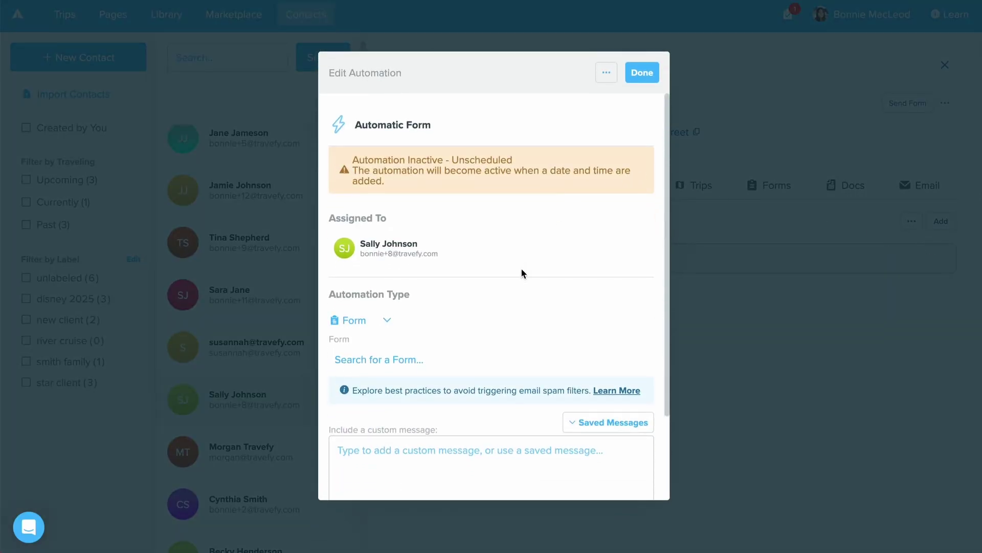
{"action": "scroll", "coordinate": [416, 279], "scroll_direction": "down", "scroll_amount": 2}
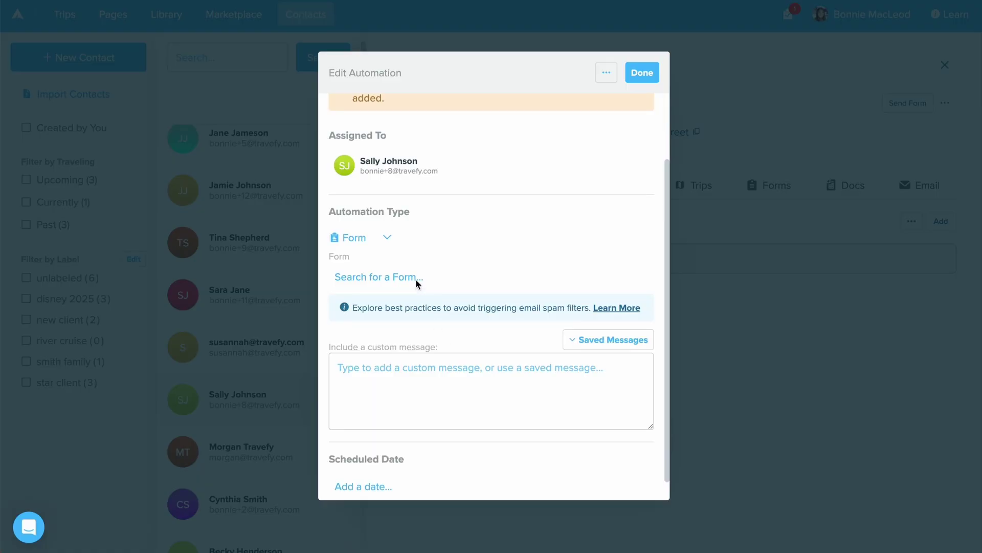
{"action": "left_click", "coordinate": [388, 240]}
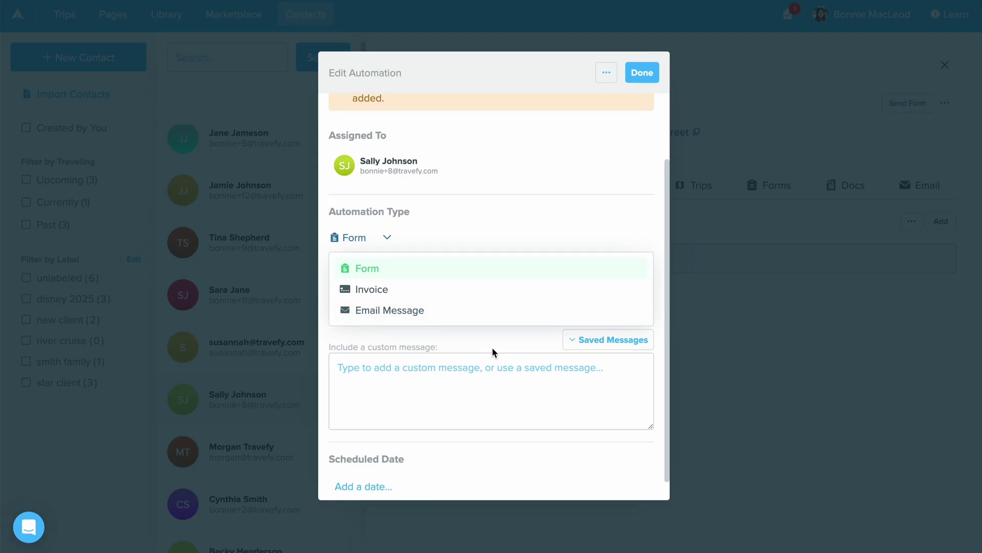
Make it a Form automation sending the Credit Card Authorization Form with message 'Test'.
{"action": "left_click", "coordinate": [508, 264]}
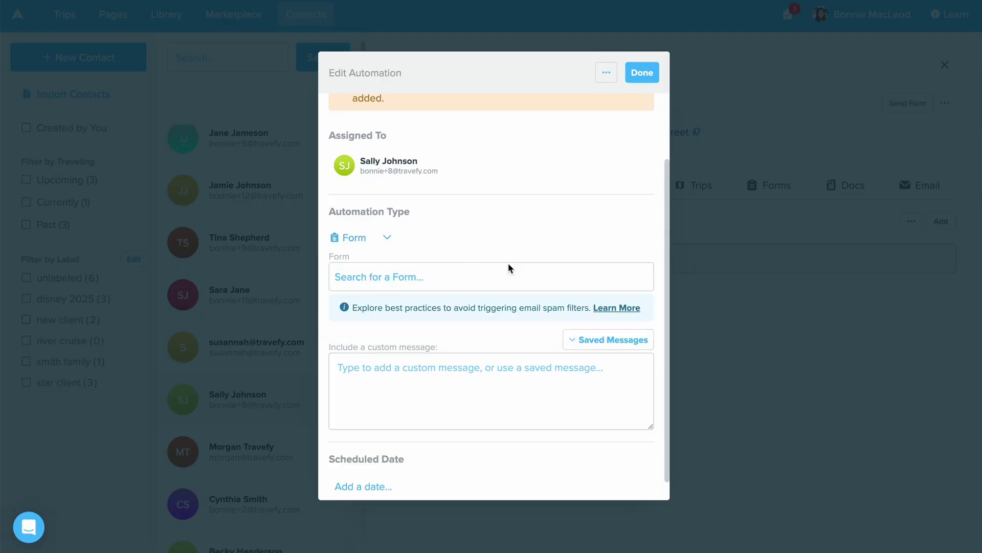
{"action": "left_click", "coordinate": [421, 277]}
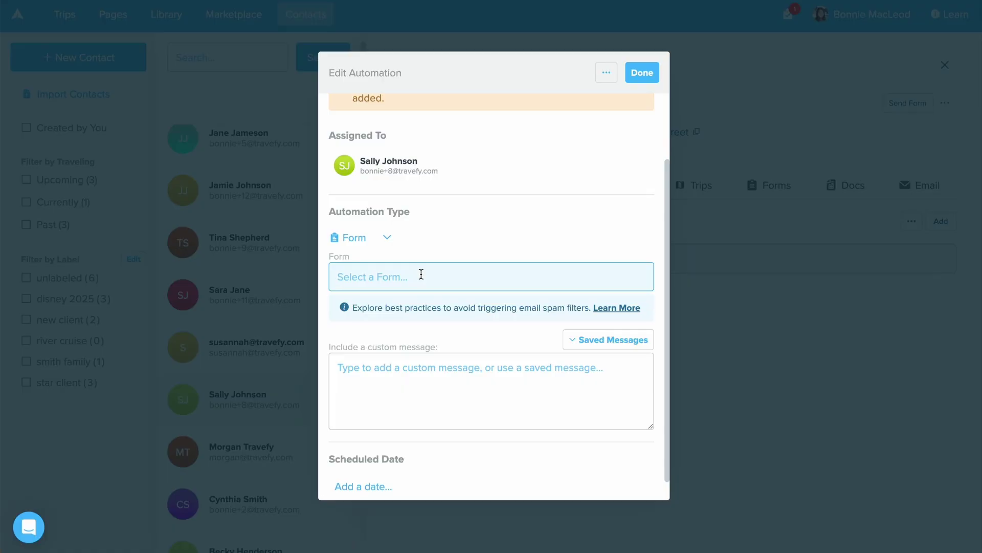
{"action": "type", "text": "Credit card"}
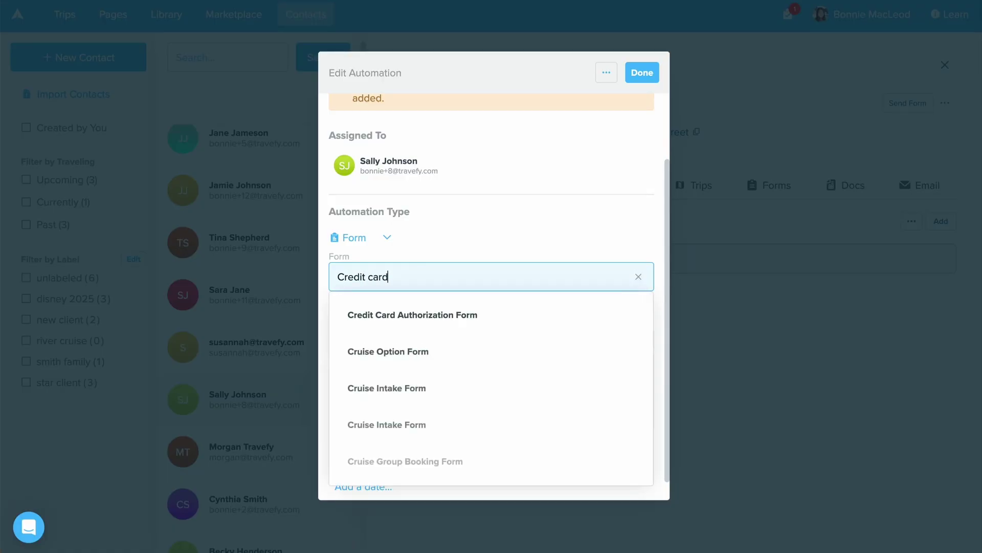
{"action": "left_click", "coordinate": [396, 315]}
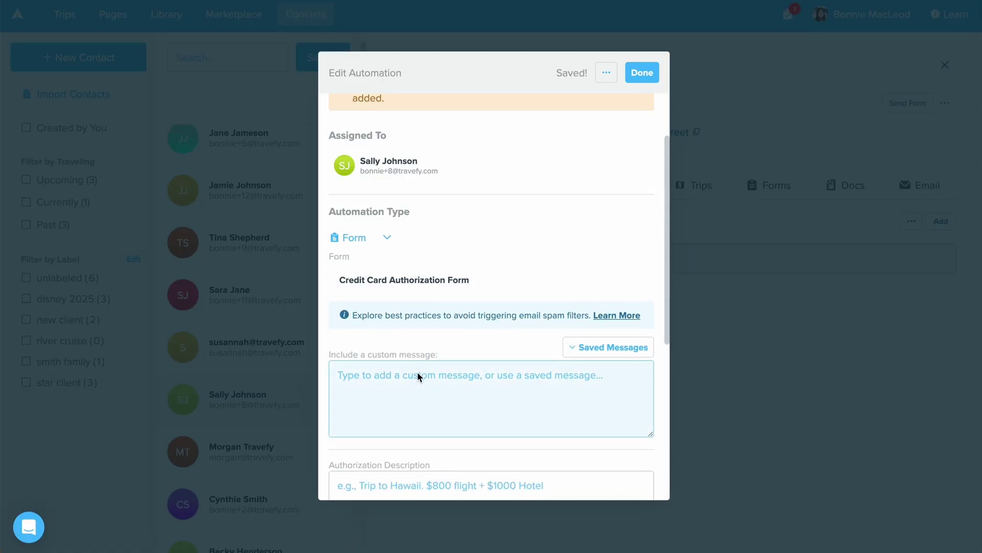
{"action": "scroll", "coordinate": [417, 375], "scroll_direction": "down", "scroll_amount": 1}
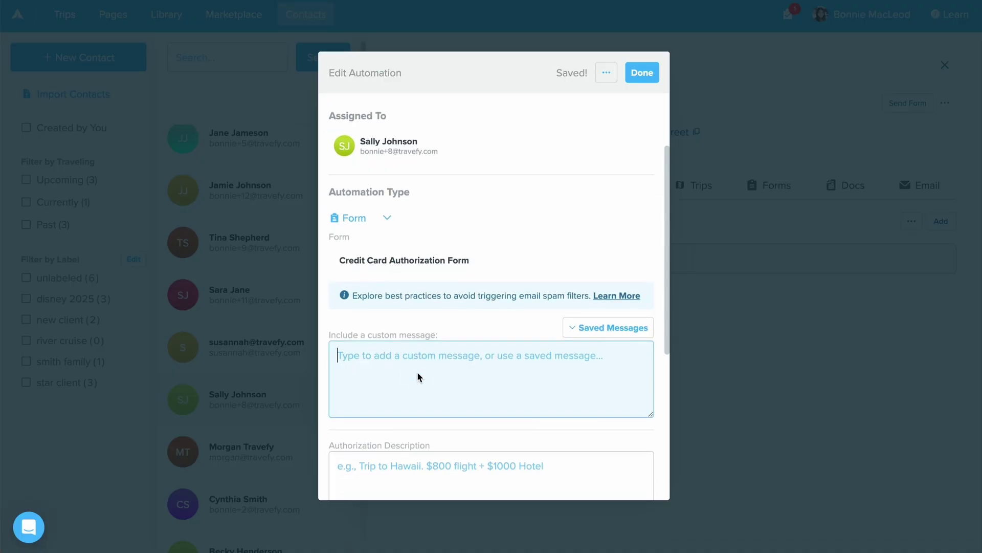
{"action": "type", "text": "Test"}
Schedule the form for Oct 10, 2025 at 10:00 AM, require the amount, and save.
{"action": "scroll", "coordinate": [426, 389], "scroll_direction": "down", "scroll_amount": 5}
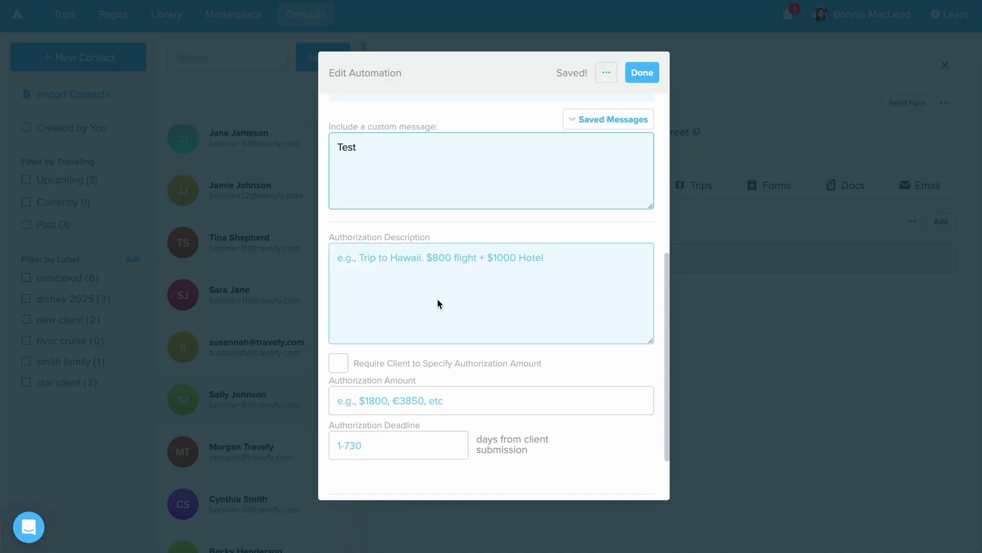
{"action": "scroll", "coordinate": [344, 406], "scroll_direction": "down", "scroll_amount": 2}
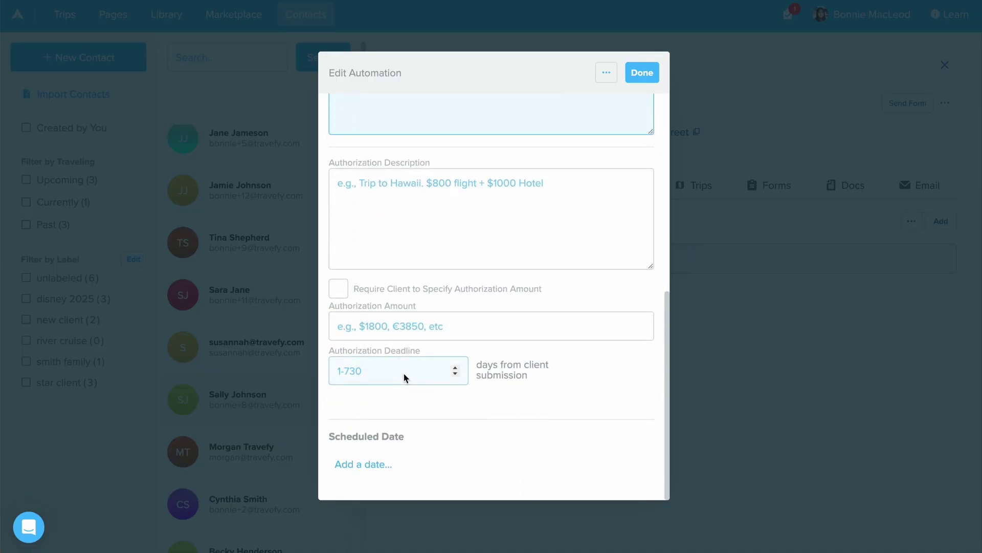
{"action": "left_click", "coordinate": [392, 453]}
{"action": "left_click", "coordinate": [481, 338]}
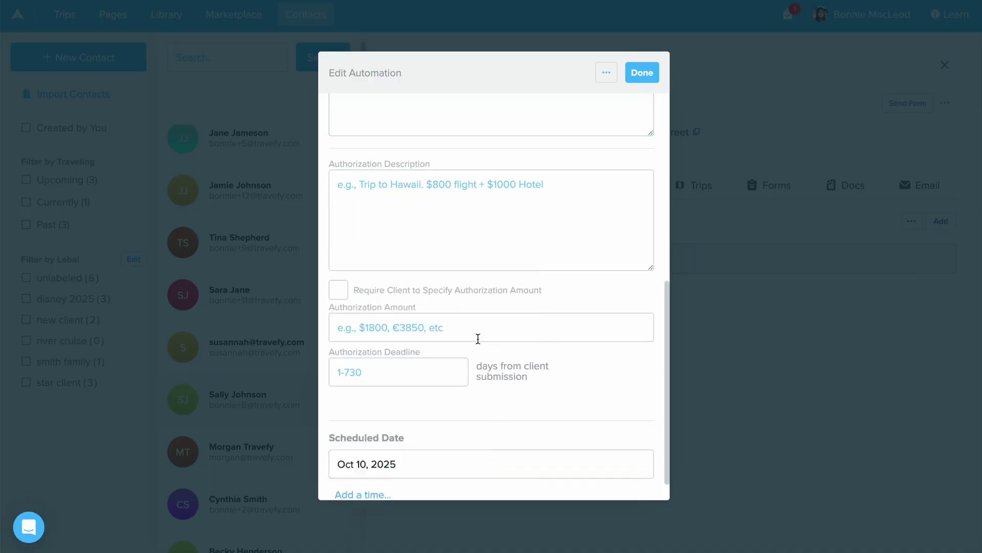
{"action": "scroll", "coordinate": [435, 409], "scroll_direction": "down", "scroll_amount": 1}
{"action": "left_click", "coordinate": [376, 460]}
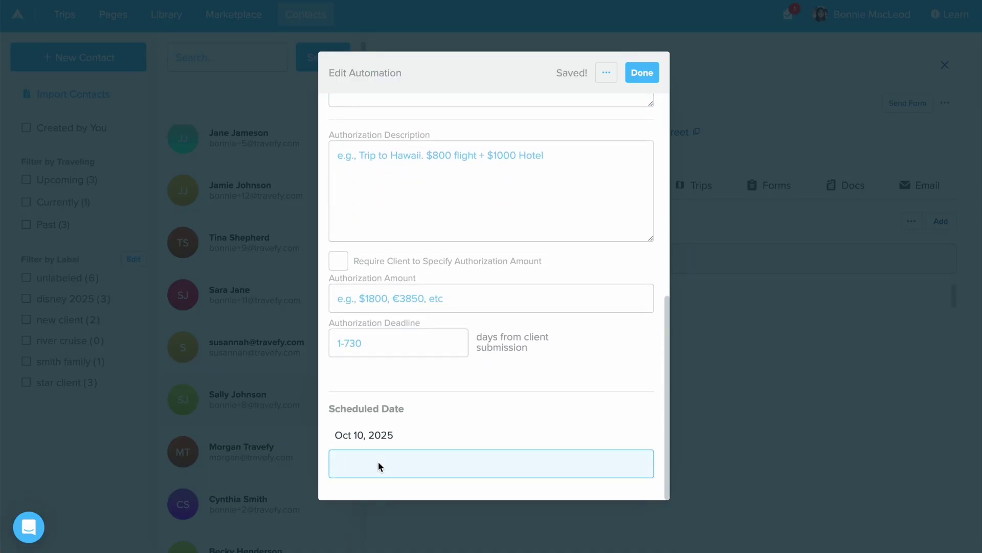
{"action": "type", "text": "10:00 Am"}
{"action": "key", "text": "Return"}
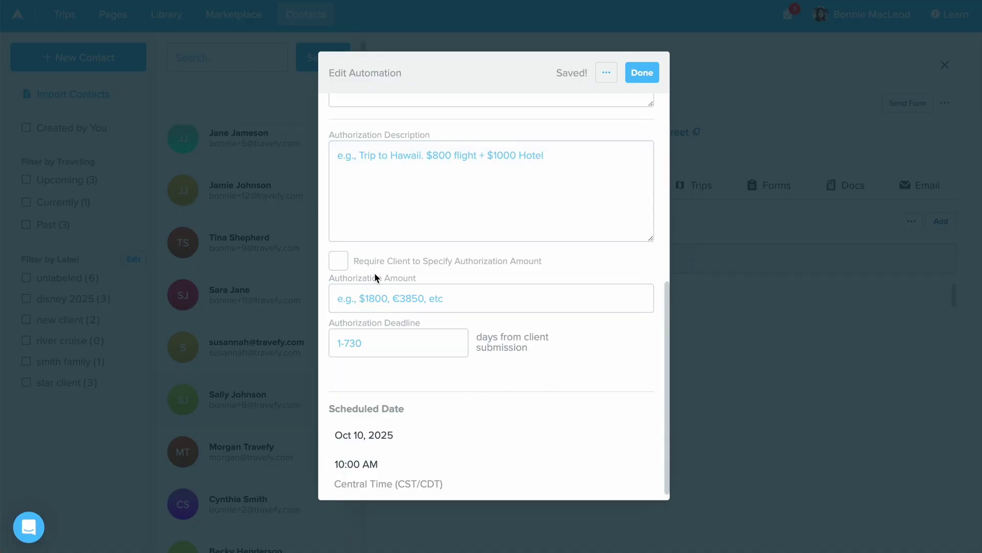
{"action": "left_click", "coordinate": [376, 255]}
{"action": "left_click", "coordinate": [640, 76]}
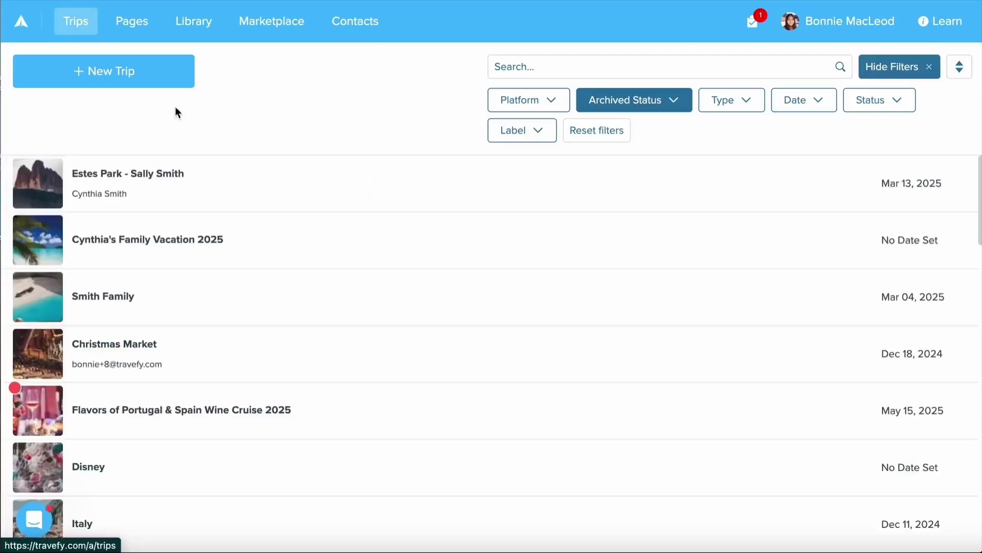
Start a new automation on the Estes Park trip.
{"action": "left_click", "coordinate": [194, 178]}
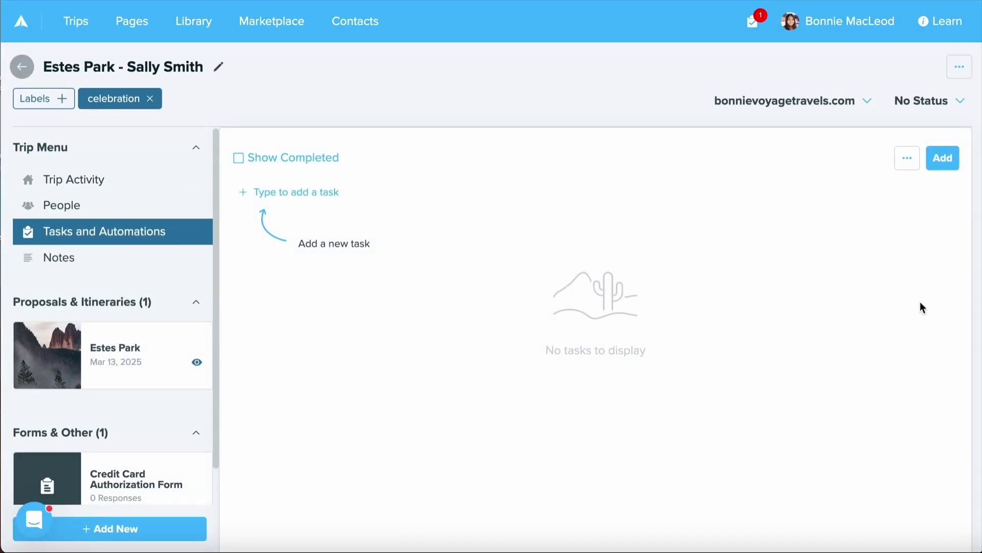
{"action": "left_click", "coordinate": [944, 164]}
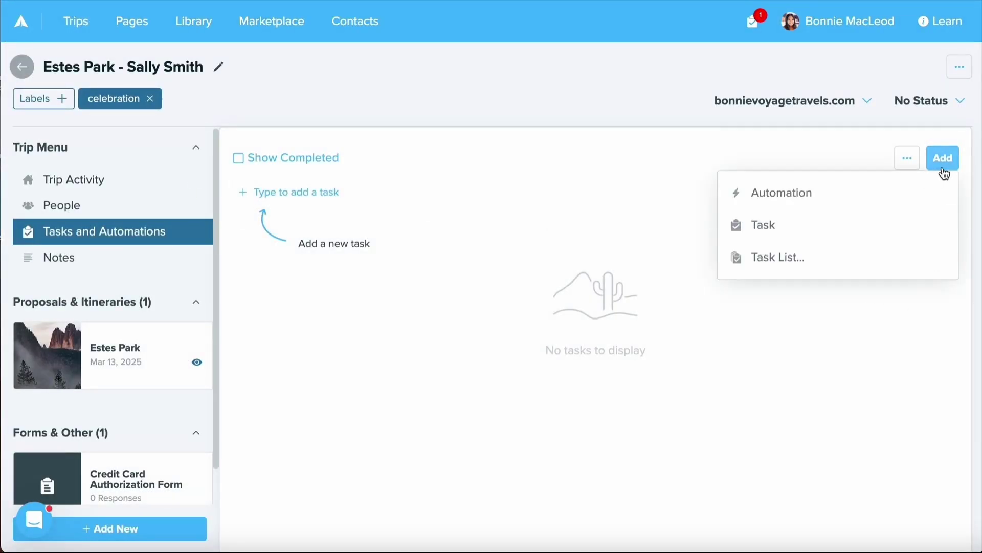
{"action": "left_click", "coordinate": [875, 200]}
Keep Email Itinerary Invite as the Estes Park automation type, sent to everyone on the itinerary.
{"action": "scroll", "coordinate": [456, 216], "scroll_direction": "down", "scroll_amount": 3}
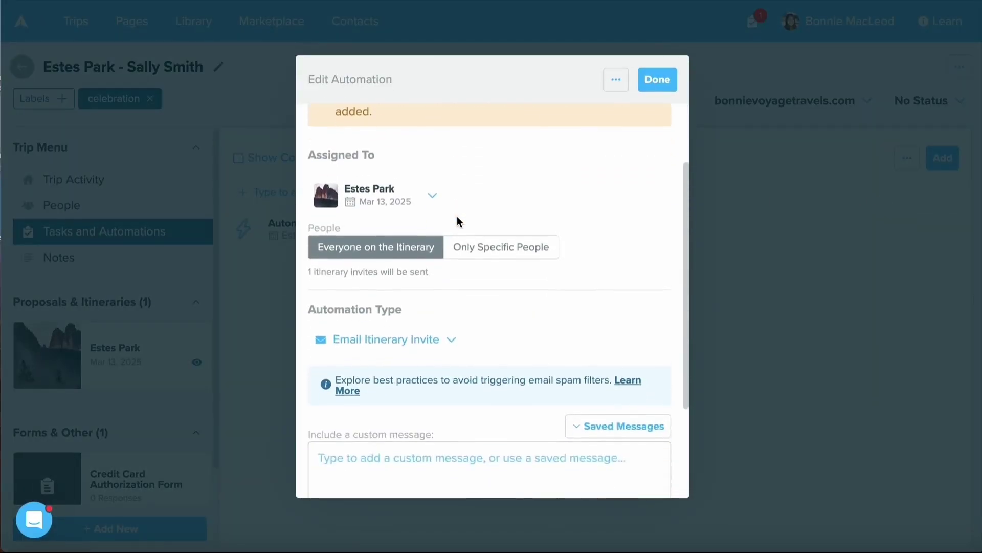
{"action": "left_click", "coordinate": [449, 332]}
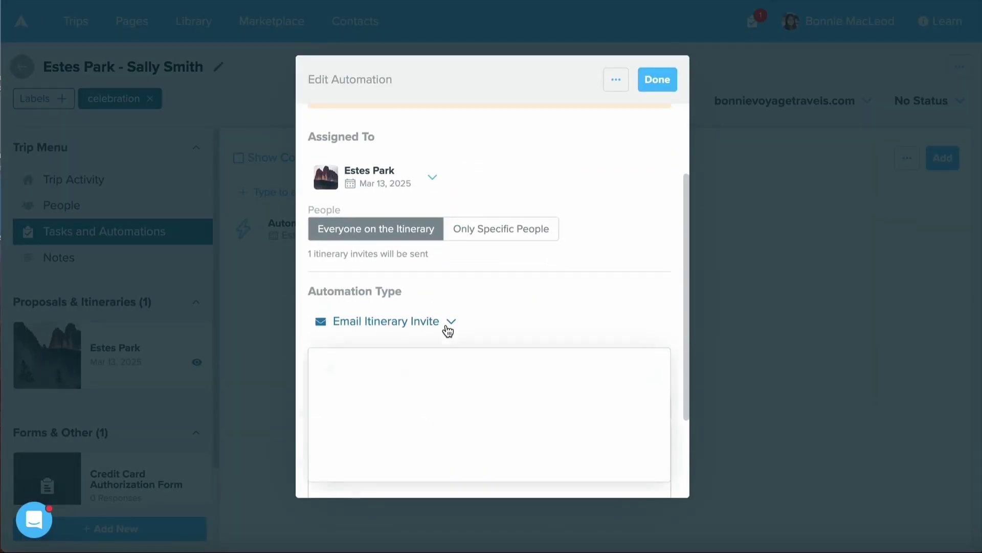
{"action": "scroll", "coordinate": [448, 332], "scroll_direction": "down", "scroll_amount": 2}
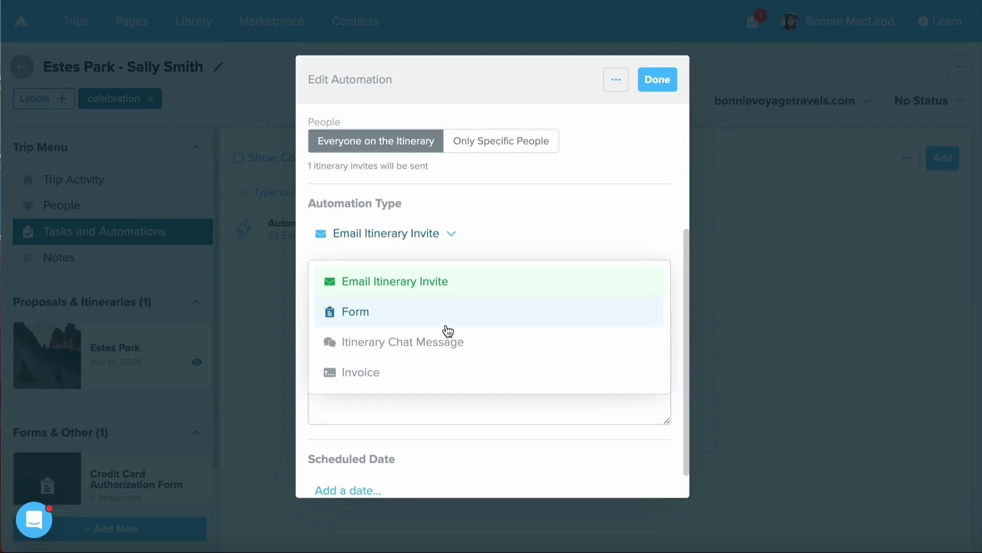
{"action": "left_click", "coordinate": [522, 287]}
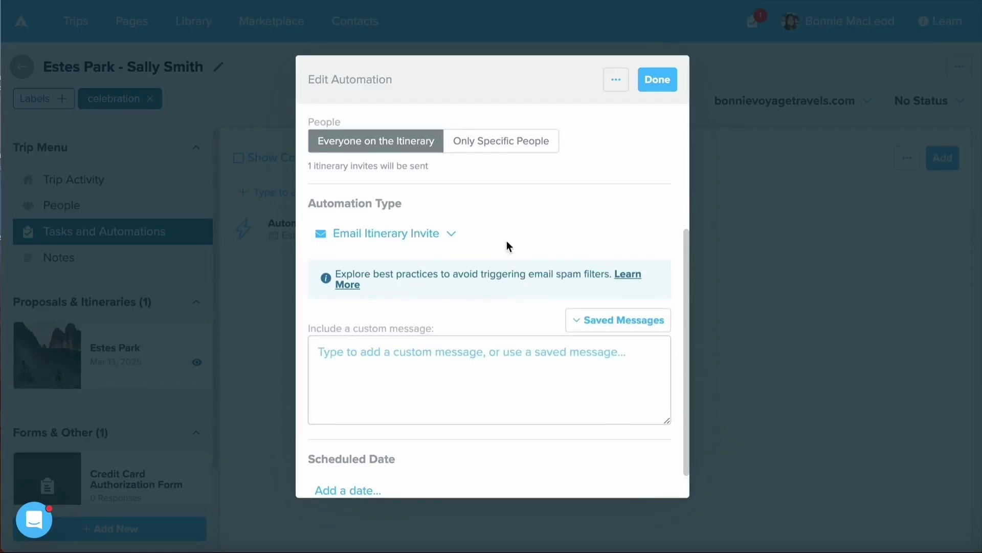
{"action": "scroll", "coordinate": [508, 245], "scroll_direction": "up", "scroll_amount": 1}
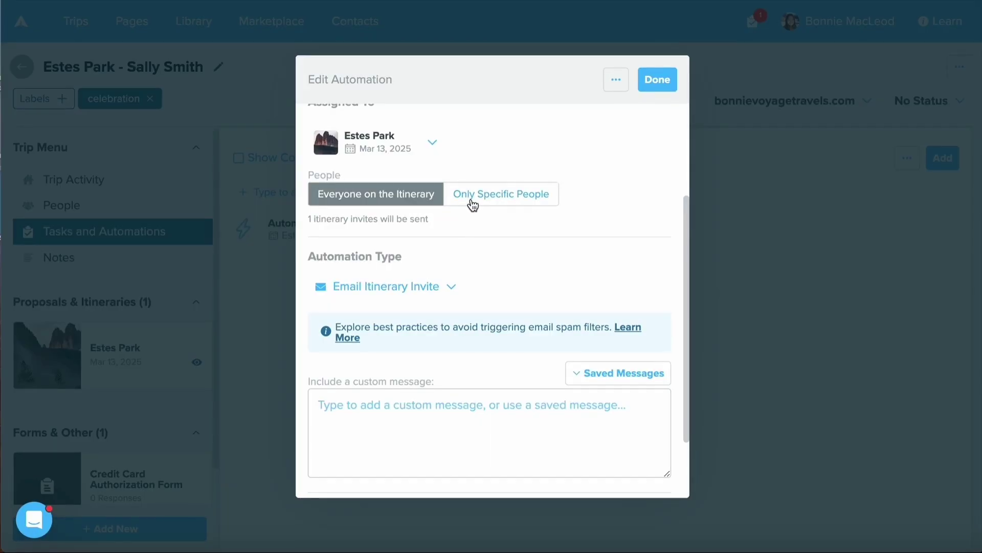
{"action": "scroll", "coordinate": [430, 300], "scroll_direction": "down", "scroll_amount": 2}
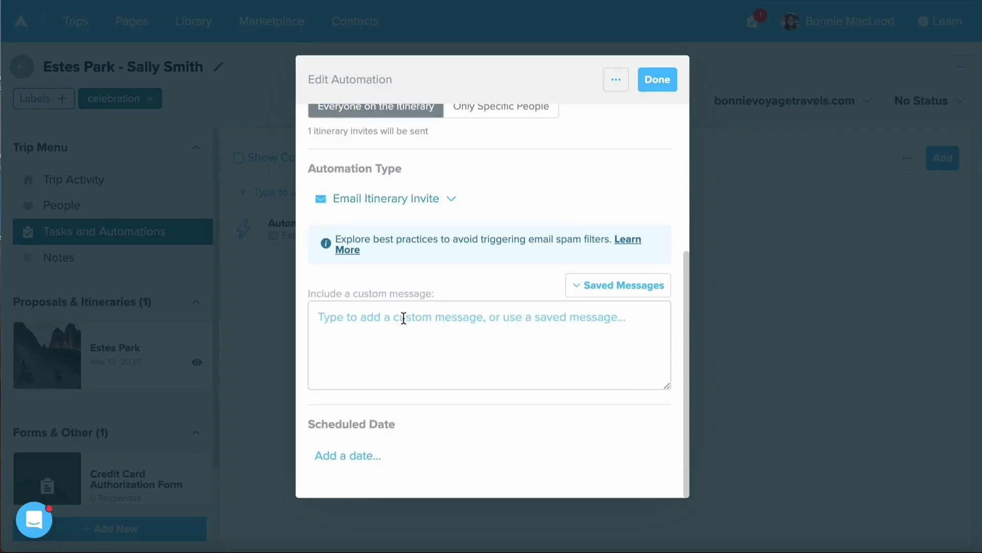
{"action": "left_click", "coordinate": [398, 319]}
Schedule the invite relative to the itinerary start for Mar 3, 2025, 9:00 AM, and save.
{"action": "left_click", "coordinate": [363, 455]}
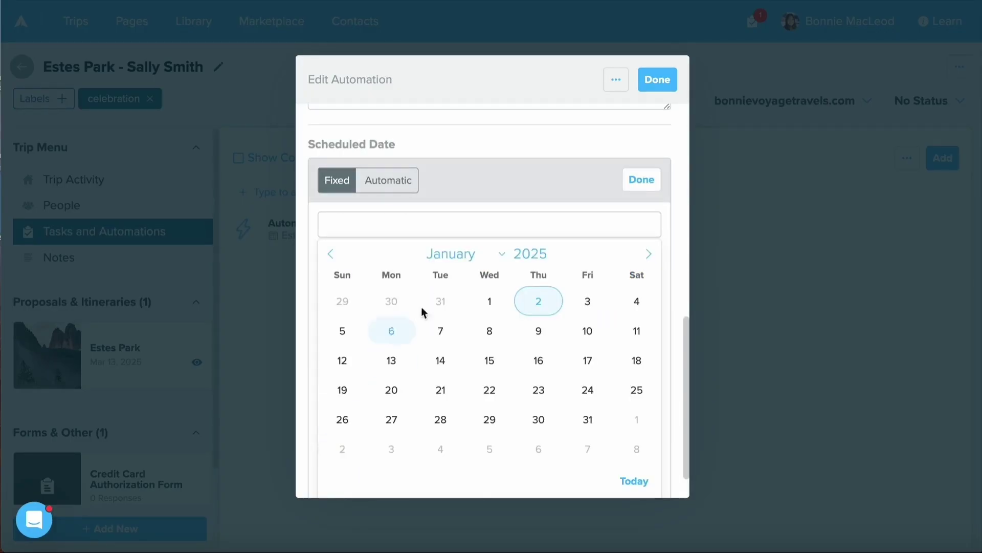
{"action": "left_click", "coordinate": [393, 189]}
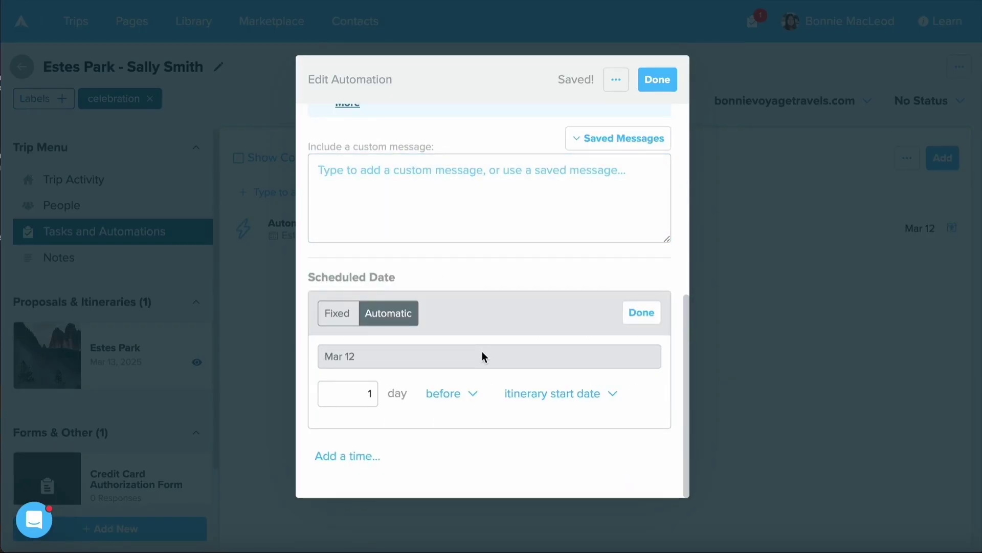
{"action": "left_click", "coordinate": [372, 393]}
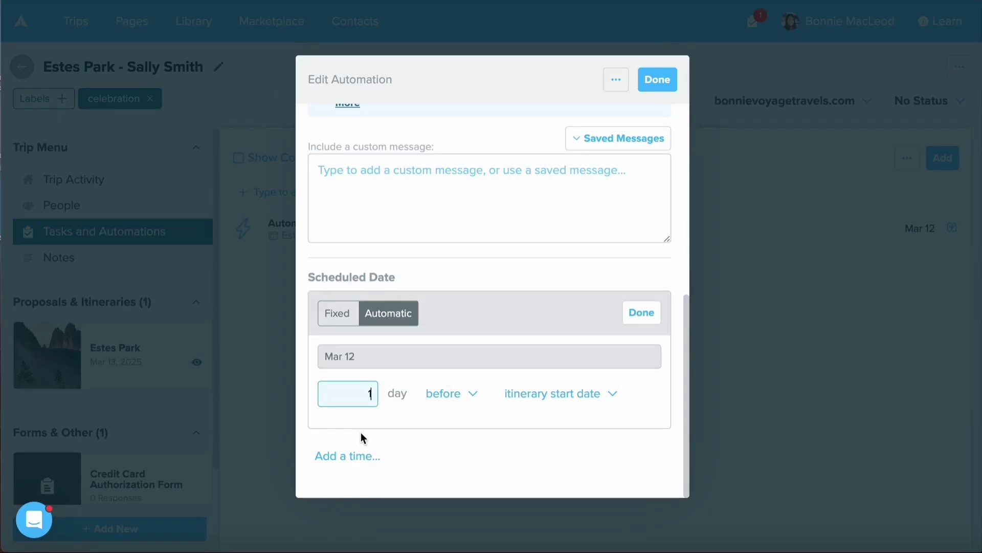
{"action": "type", "text": "0"}
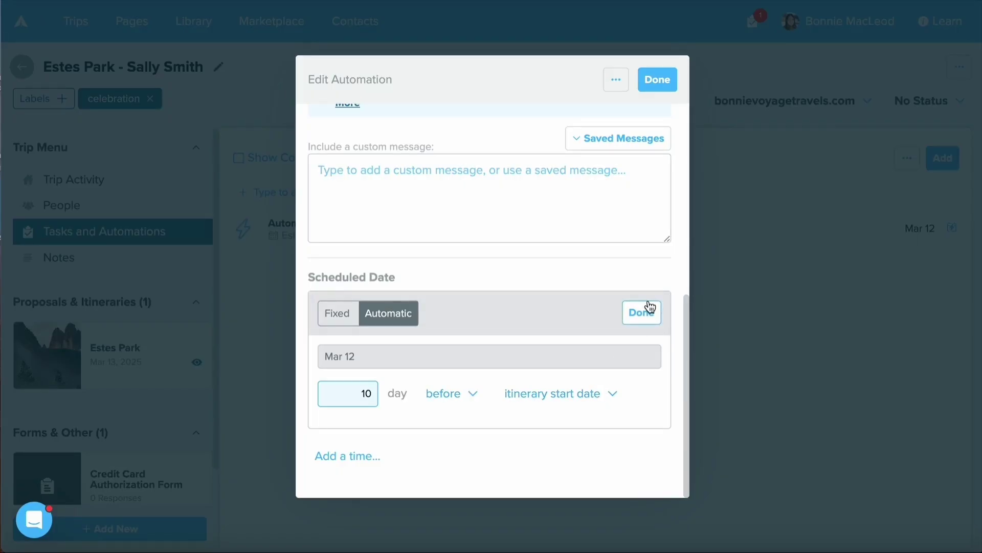
{"action": "left_click", "coordinate": [405, 448]}
{"action": "type", "text": "9:"}
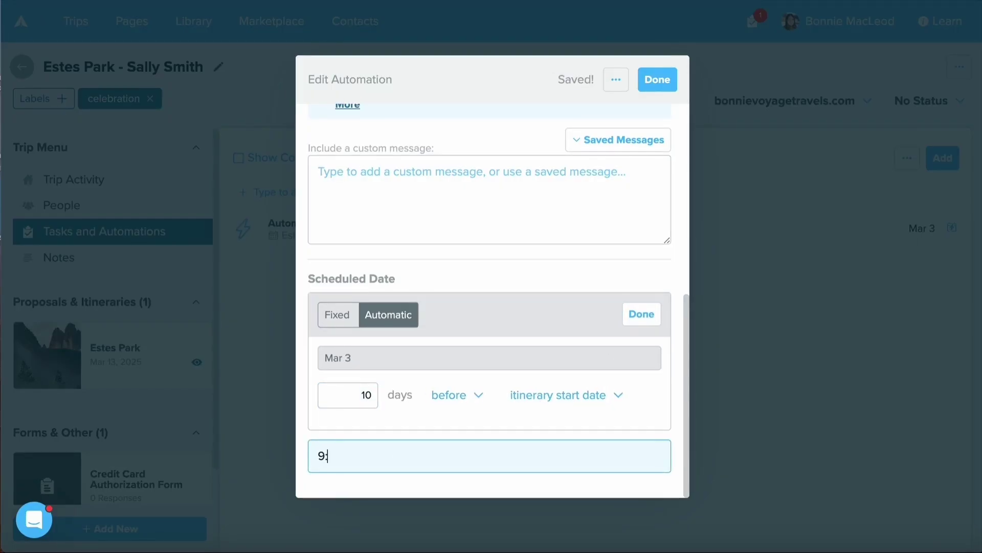
{"action": "type", "text": "00 AM"}
{"action": "left_click", "coordinate": [641, 314]}
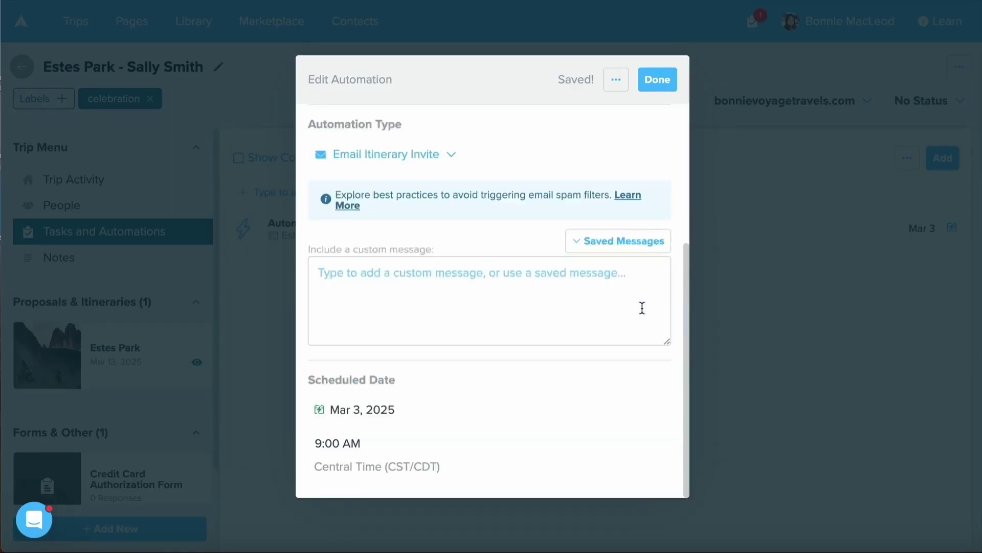
{"action": "left_click", "coordinate": [656, 81]}
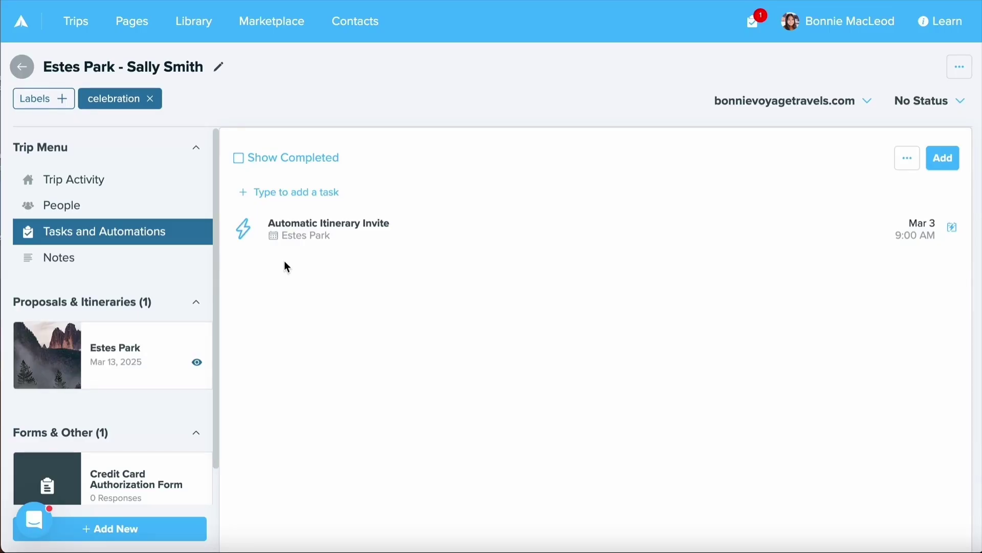
Create a new Task List item from the Library's New Library Item menu.
{"action": "left_click", "coordinate": [218, 22]}
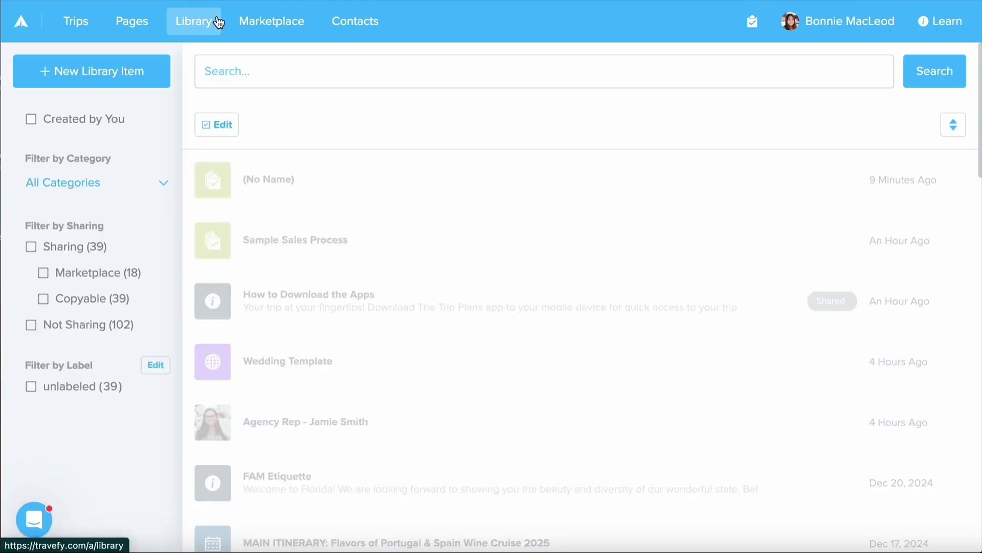
{"action": "left_click", "coordinate": [136, 67]}
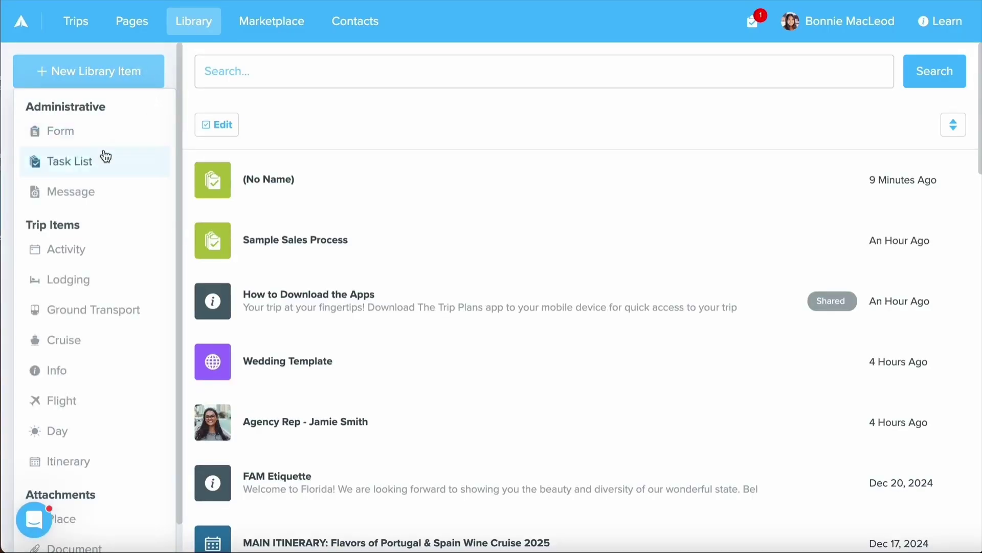
{"action": "left_click", "coordinate": [115, 164]}
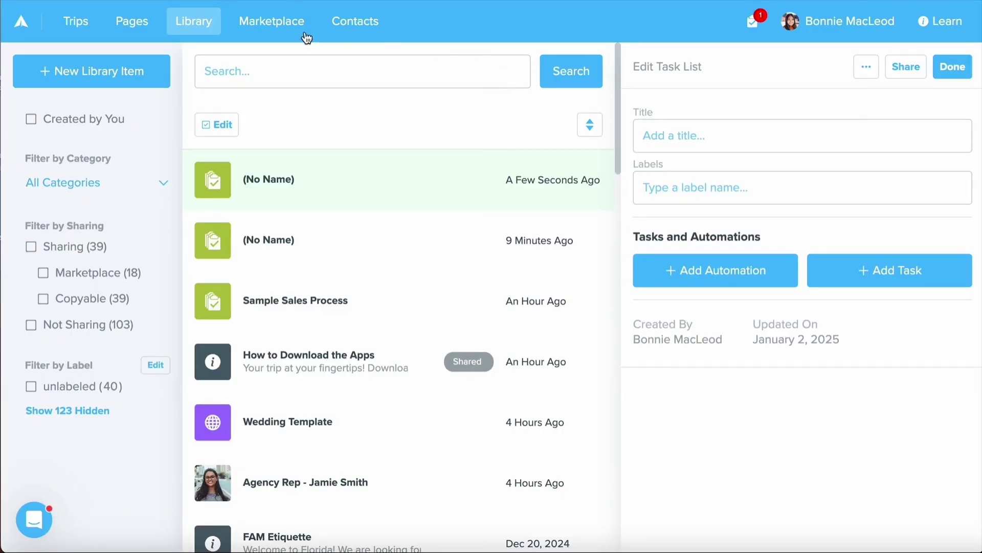
Preview the Marketplace's All Inclusive Client Care task list and its Welcome task, then return to Trips.
{"action": "left_click", "coordinate": [285, 28]}
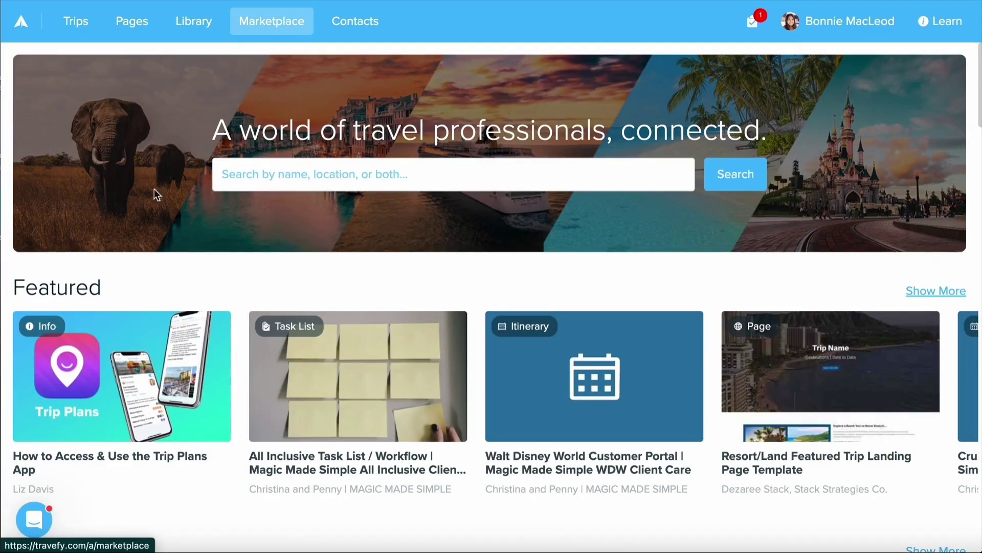
{"action": "scroll", "coordinate": [147, 220], "scroll_direction": "down", "scroll_amount": 2}
{"action": "scroll", "coordinate": [148, 221], "scroll_direction": "down", "scroll_amount": 5}
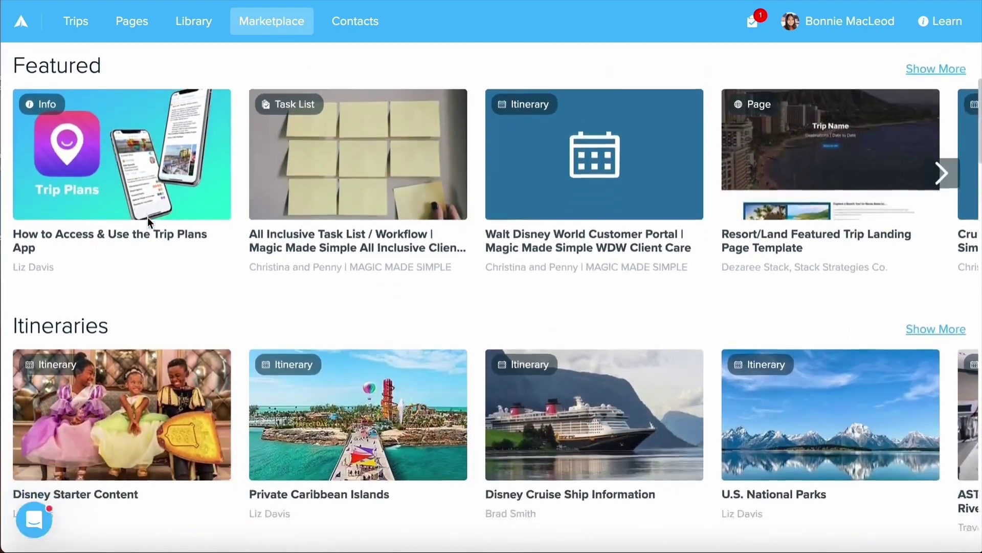
{"action": "scroll", "coordinate": [147, 218], "scroll_direction": "down", "scroll_amount": 4}
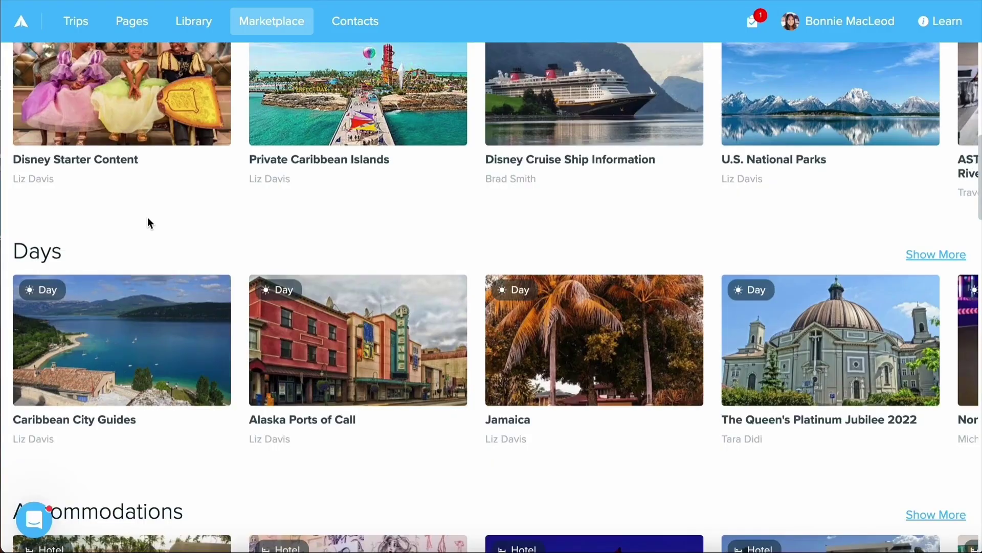
{"action": "scroll", "coordinate": [148, 218], "scroll_direction": "up", "scroll_amount": 6}
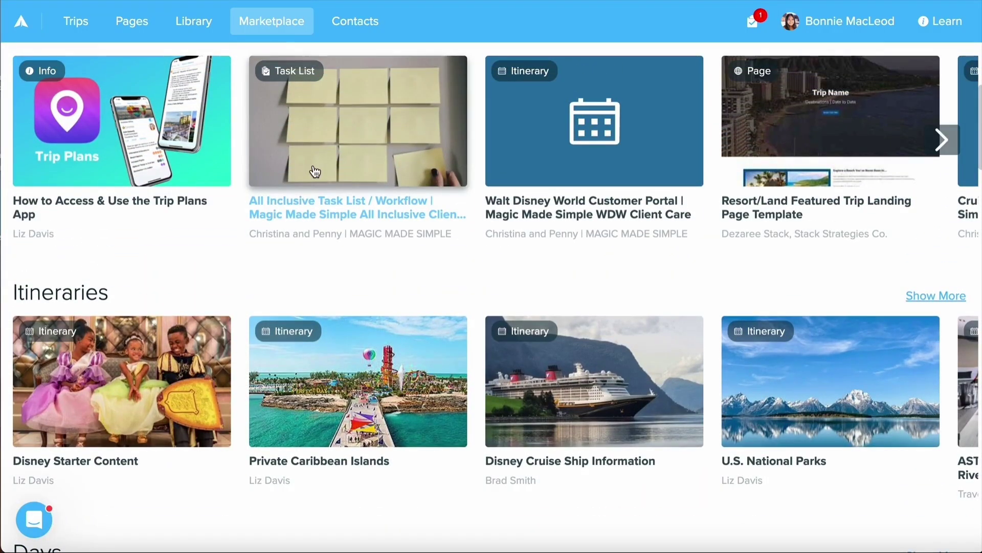
{"action": "left_click", "coordinate": [315, 171]}
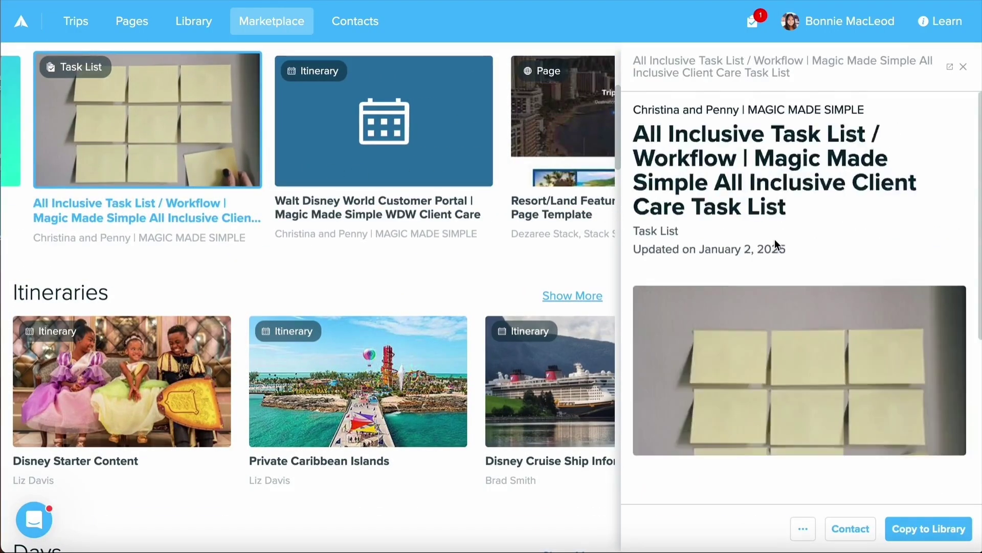
{"action": "scroll", "coordinate": [774, 238], "scroll_direction": "down", "scroll_amount": 1}
{"action": "scroll", "coordinate": [775, 239], "scroll_direction": "down", "scroll_amount": 3}
{"action": "left_click", "coordinate": [930, 281]}
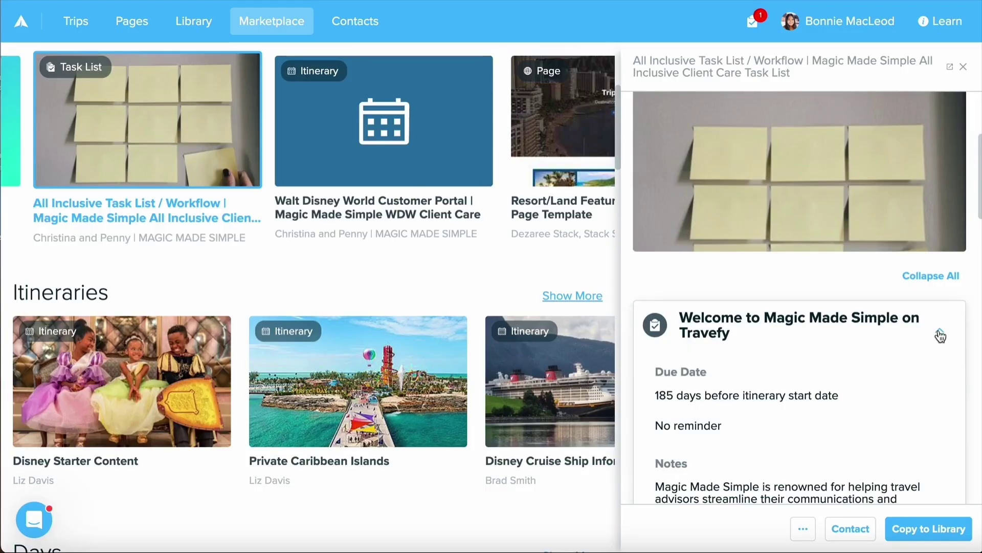
{"action": "scroll", "coordinate": [941, 336], "scroll_direction": "down", "scroll_amount": 2}
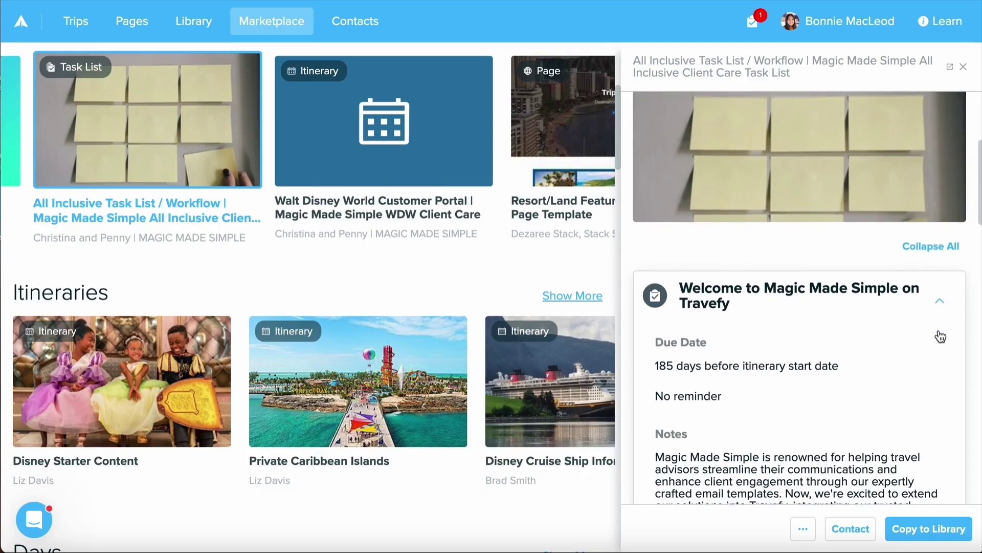
{"action": "left_click", "coordinate": [940, 293]}
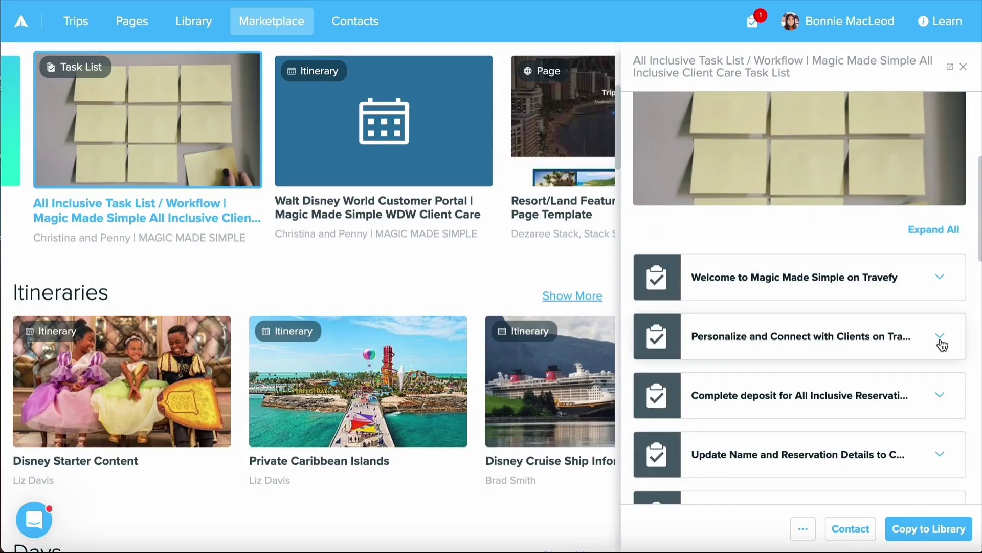
{"action": "scroll", "coordinate": [942, 343], "scroll_direction": "down", "scroll_amount": 3}
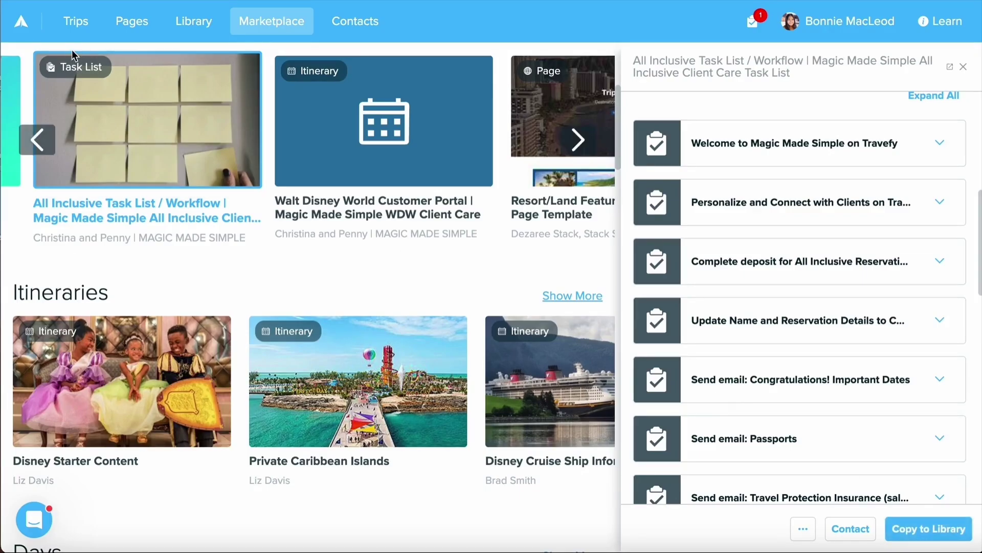
{"action": "left_click", "coordinate": [73, 34]}
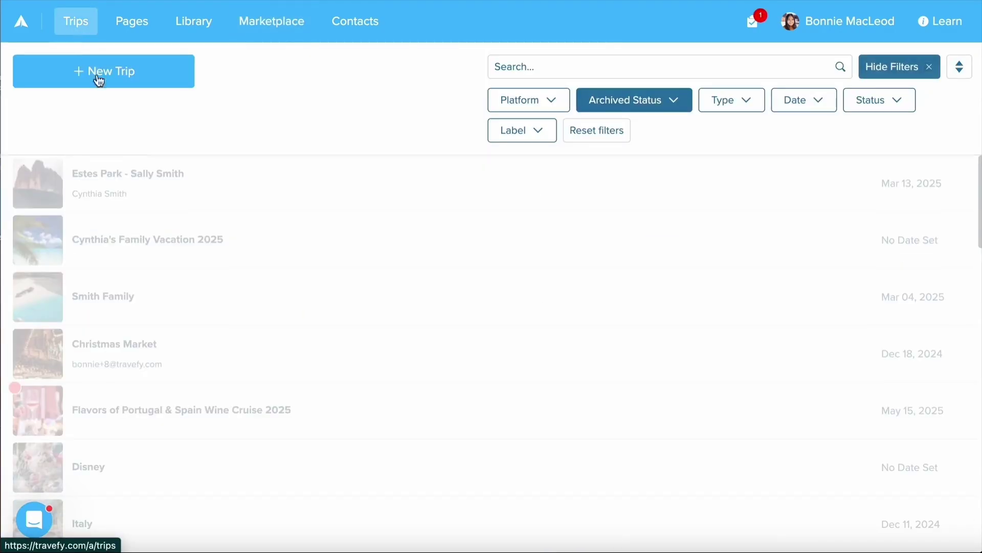
Import the seven-task Booked Workflow list into the Estes Park trip via Add > Task List.
{"action": "left_click", "coordinate": [154, 188]}
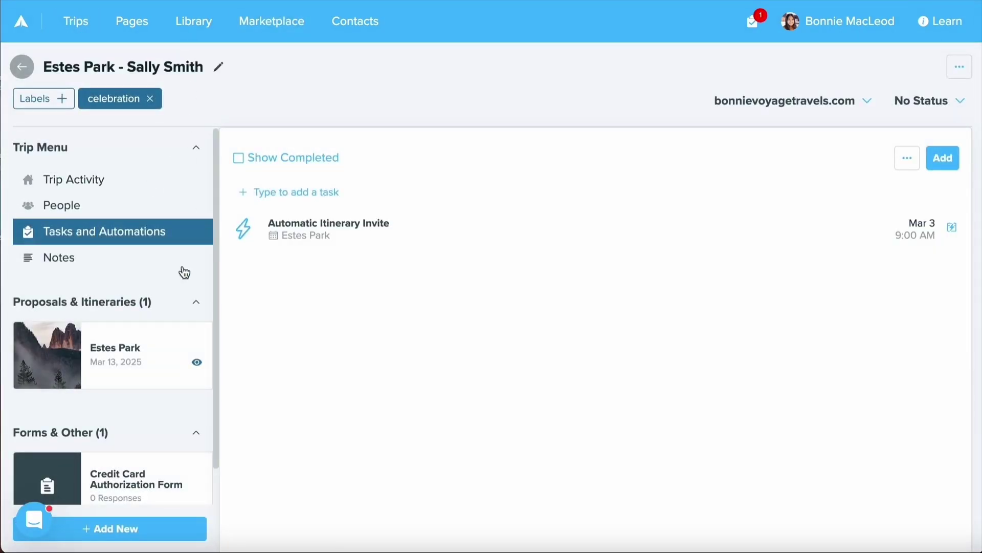
{"action": "left_click", "coordinate": [939, 165]}
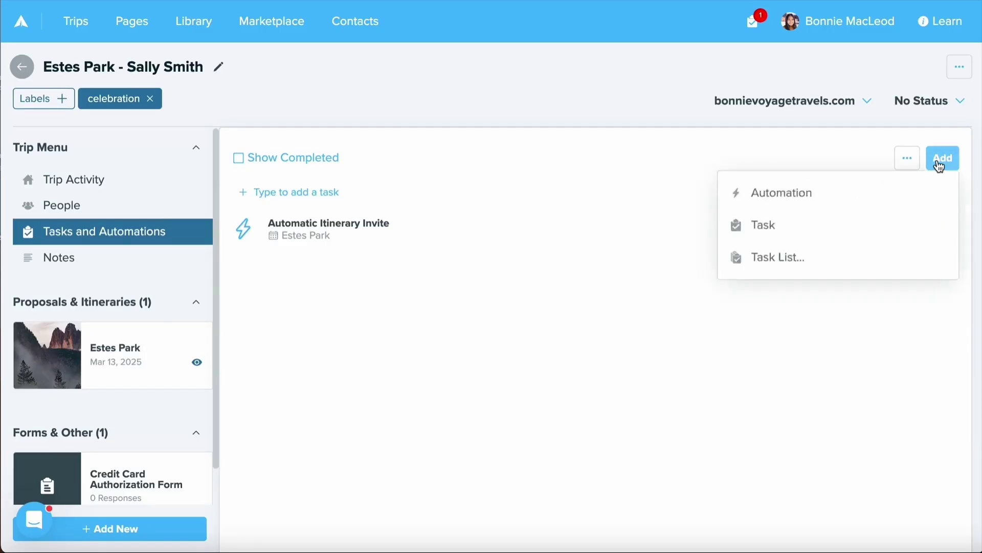
{"action": "left_click", "coordinate": [800, 257]}
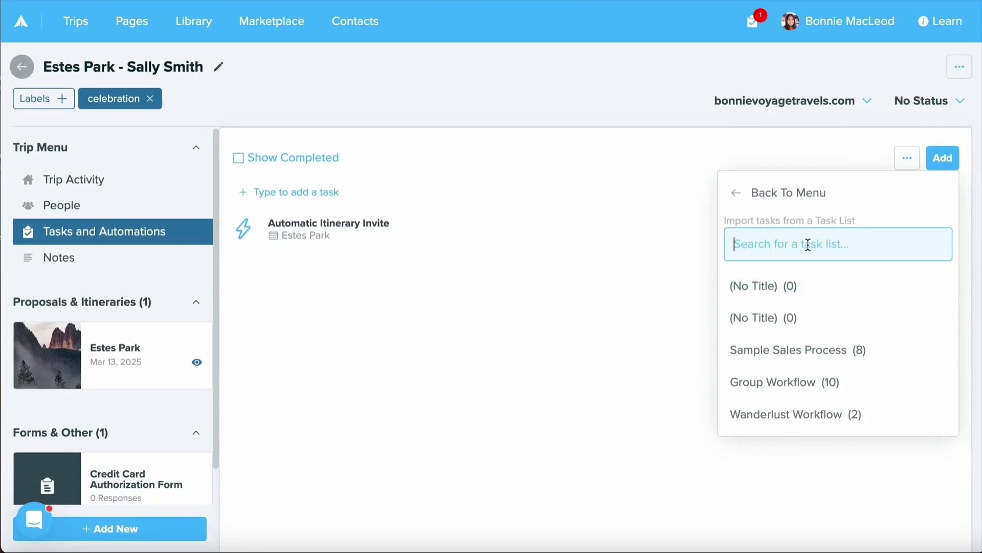
{"action": "type", "text": "Booked"}
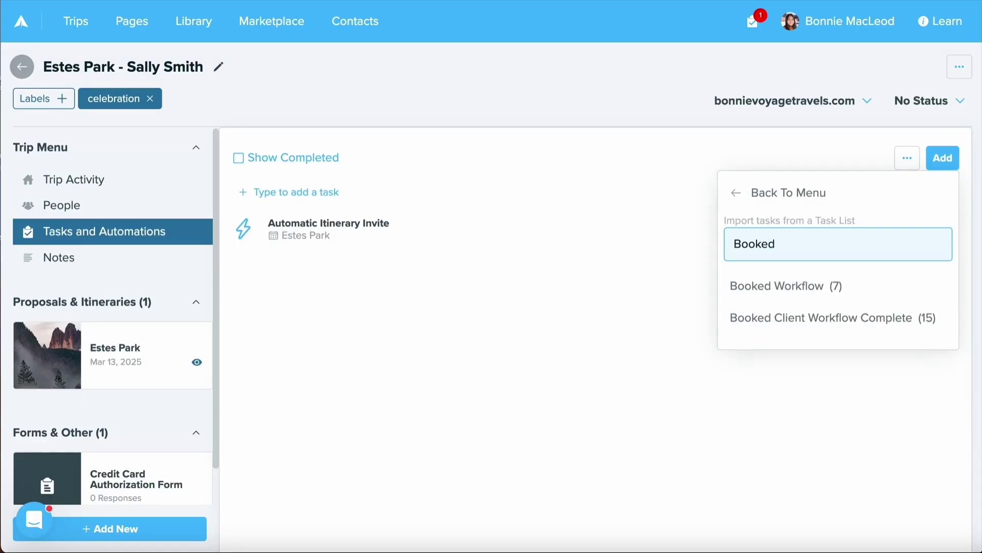
{"action": "left_click", "coordinate": [854, 298]}
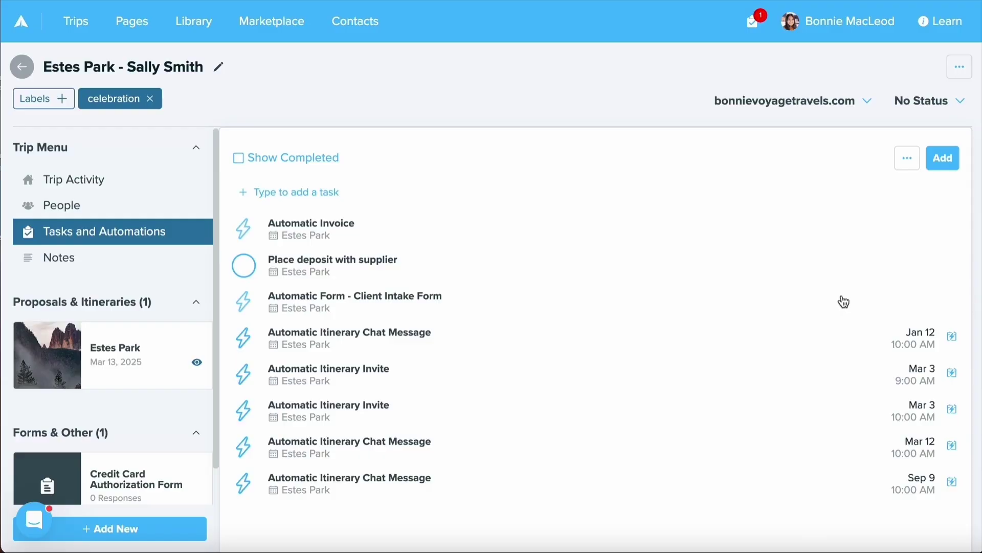
{"action": "left_click", "coordinate": [637, 231]}
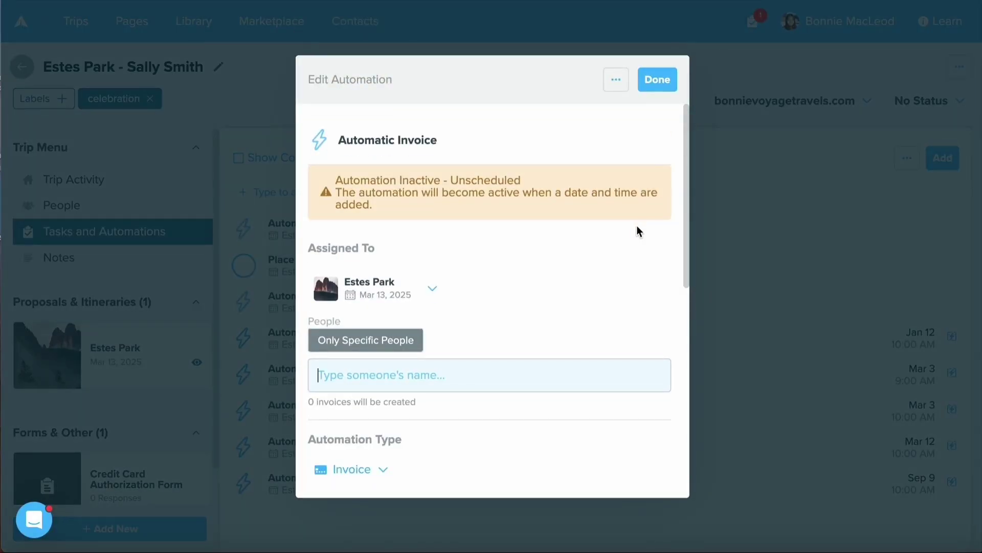
{"action": "scroll", "coordinate": [545, 271], "scroll_direction": "down", "scroll_amount": 6}
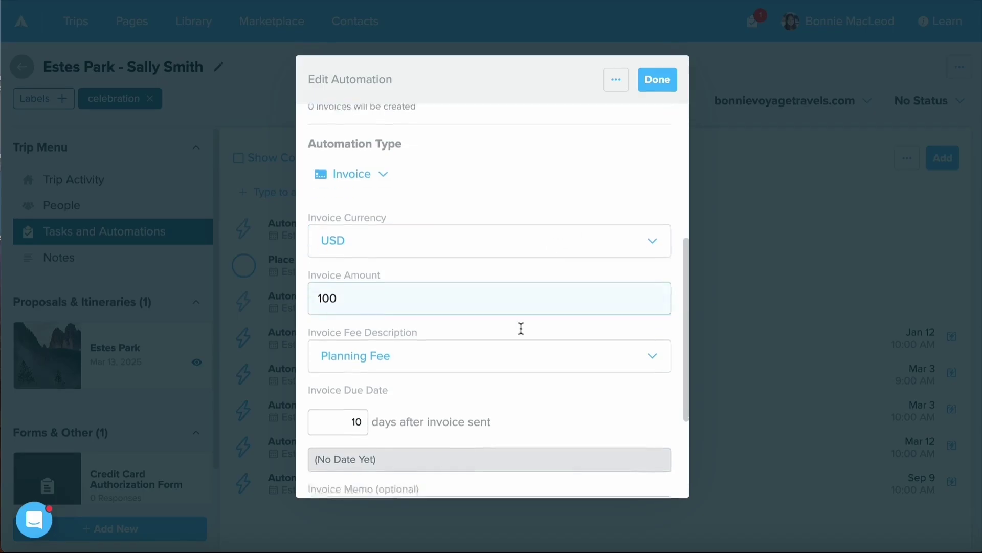
{"action": "scroll", "coordinate": [521, 328], "scroll_direction": "down", "scroll_amount": 3}
{"action": "left_click", "coordinate": [663, 80]}
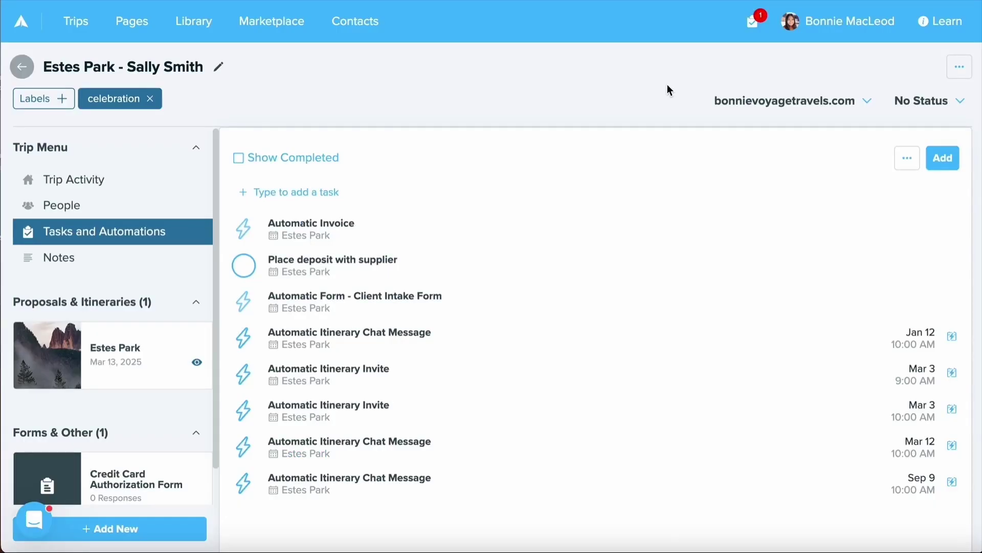